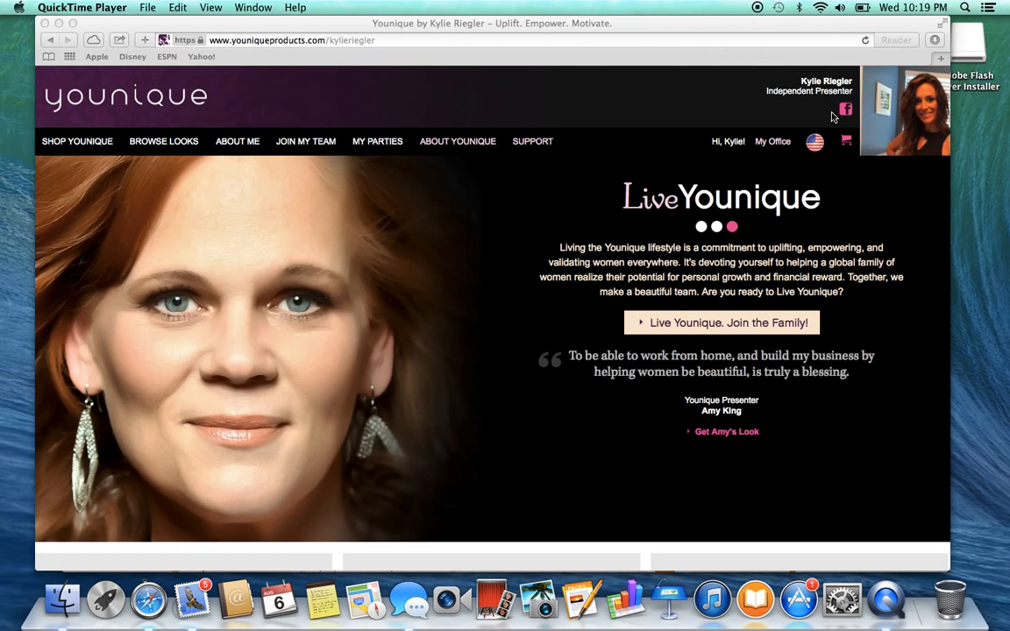
# Open the list of parties you are hosting and start scheduling a new party
pyautogui.click(781, 149)
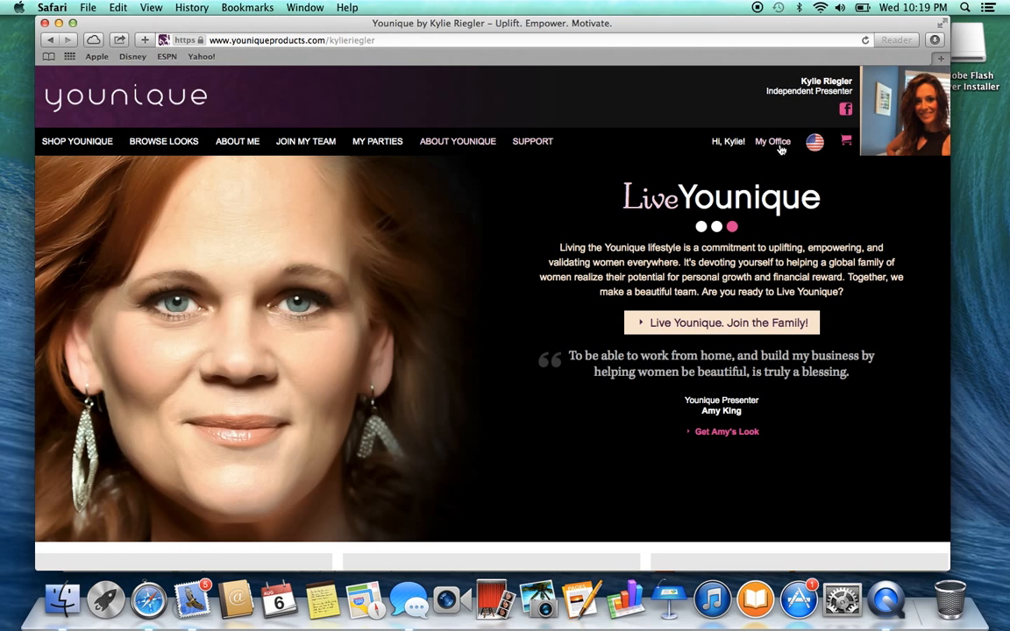
pyautogui.click(781, 145)
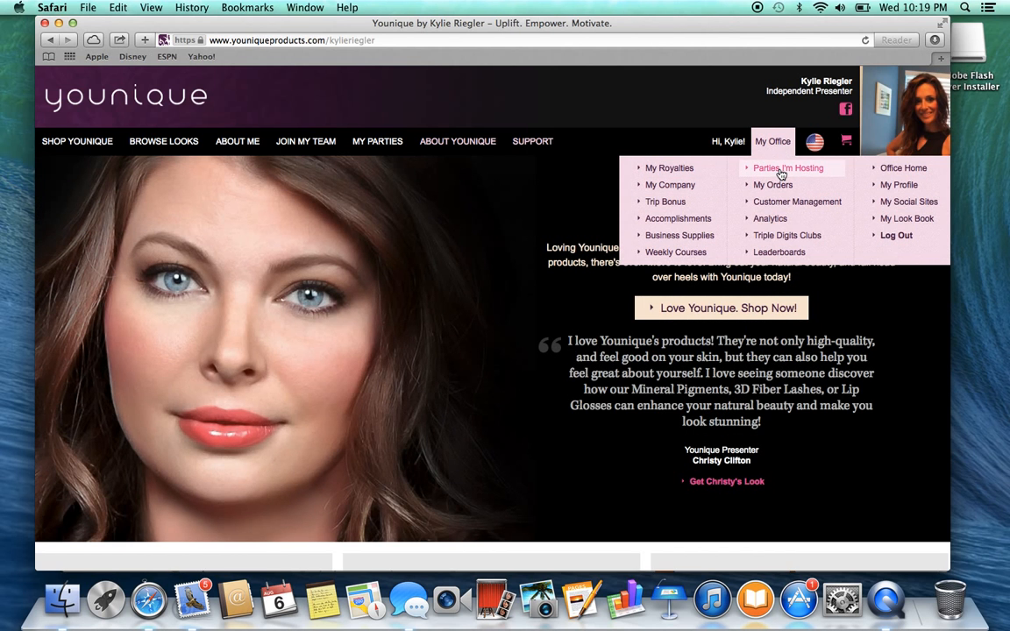
pyautogui.click(781, 170)
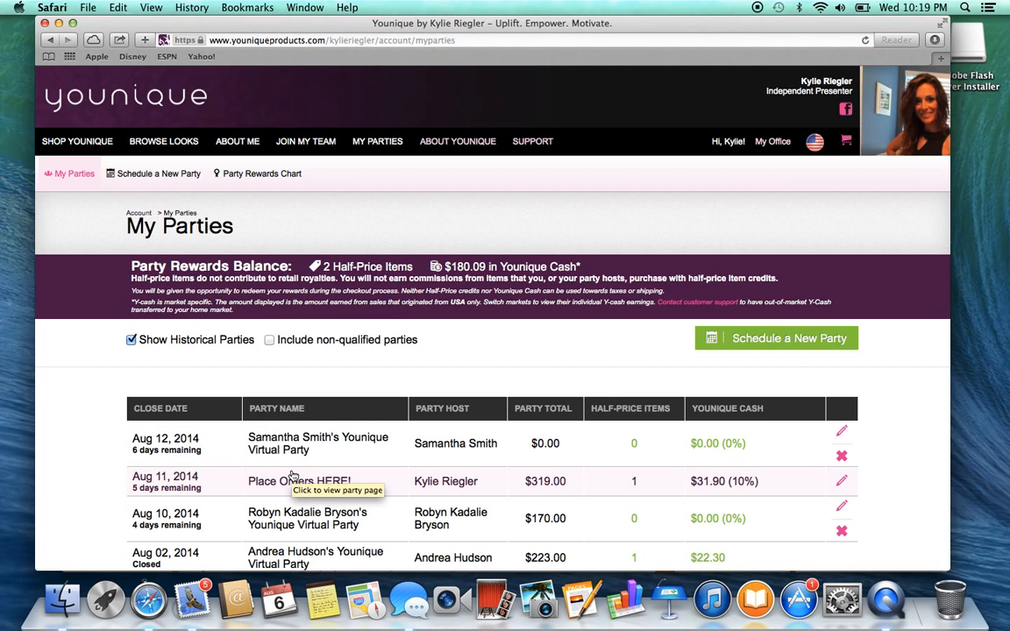
pyautogui.click(789, 339)
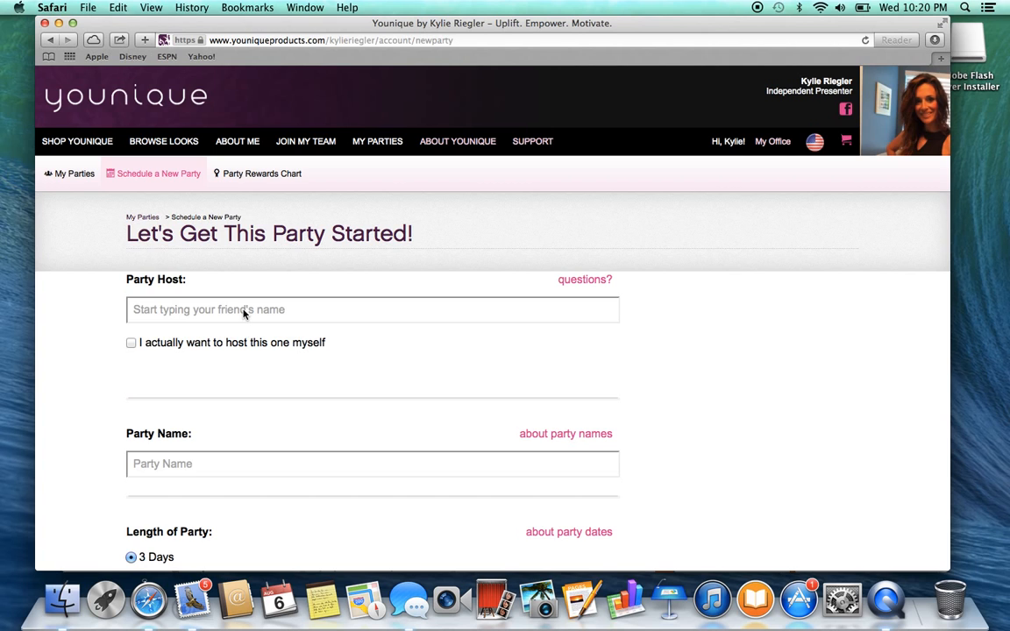
# Set yourself as the host of the new party and choose a party length of 10 Days
pyautogui.click(132, 344)
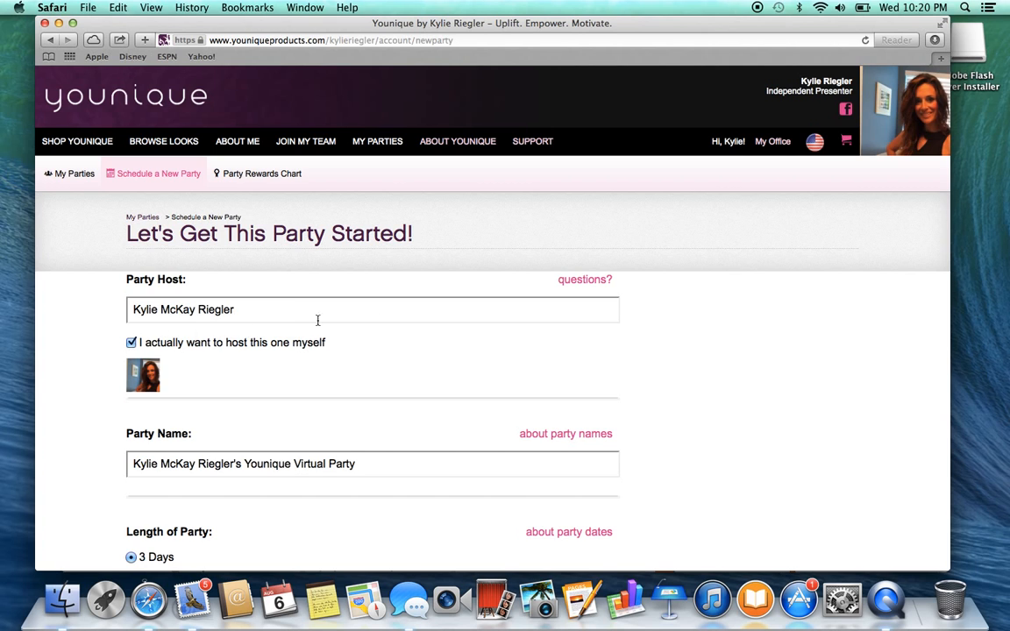
pyautogui.scroll(-4, 652, 438)
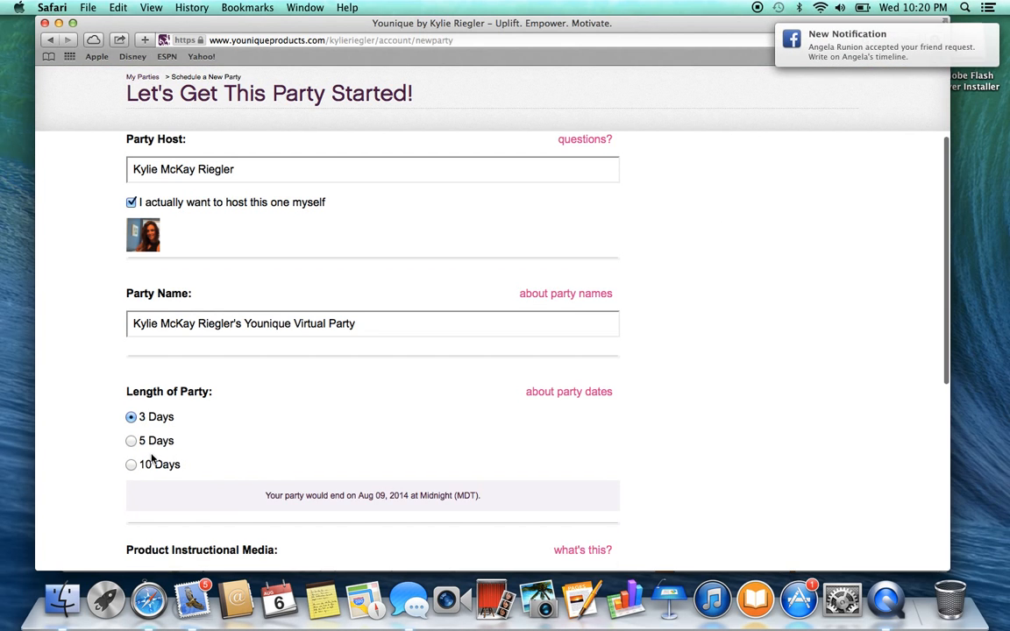
pyautogui.click(131, 465)
# Browse the product instructional media and select the Younique Moodstruck 3D video for the party page
pyautogui.scroll(-4, 131, 465)
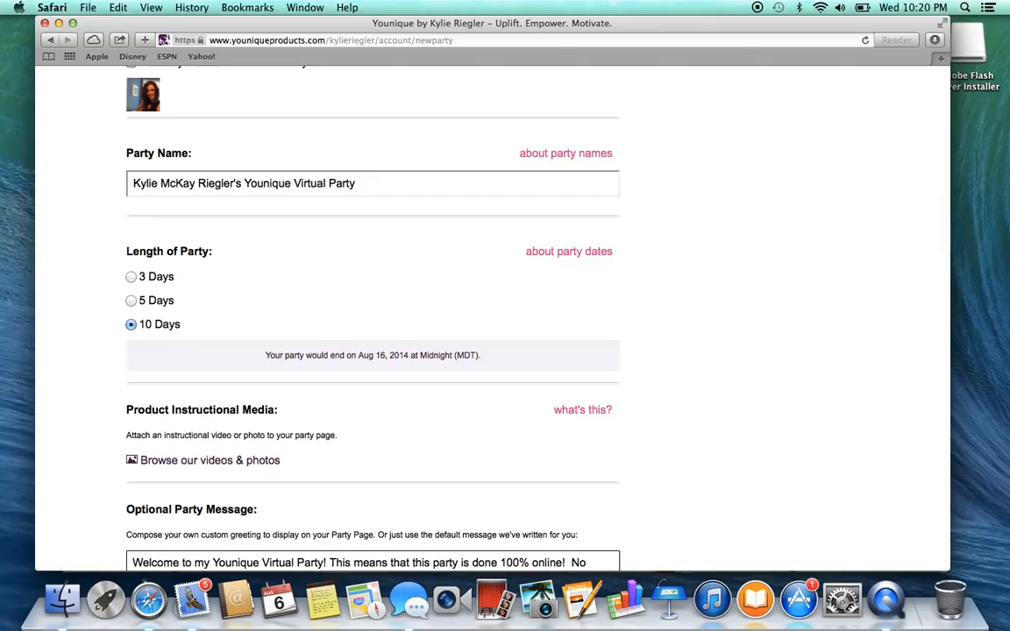
pyautogui.scroll(-1, 373, 351)
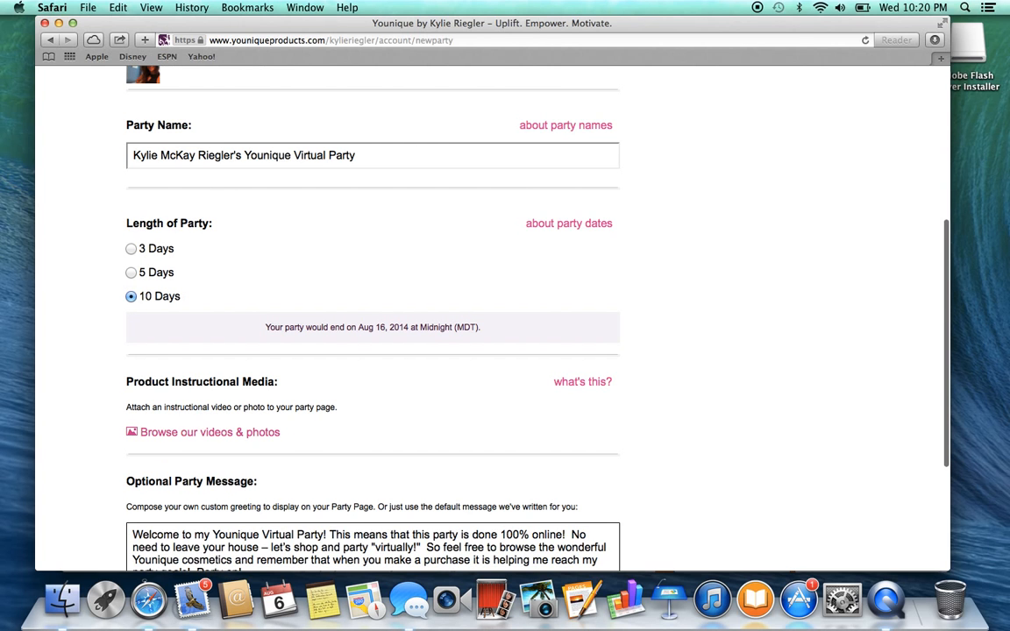
pyautogui.scroll(-1, 372, 350)
pyautogui.scroll(-5, 372, 350)
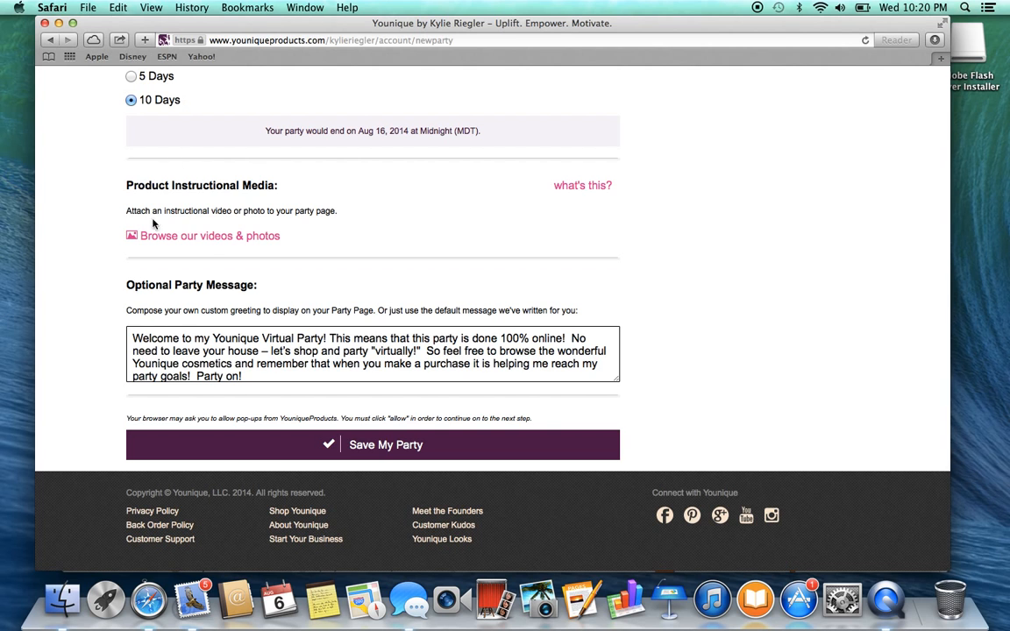
pyautogui.click(171, 236)
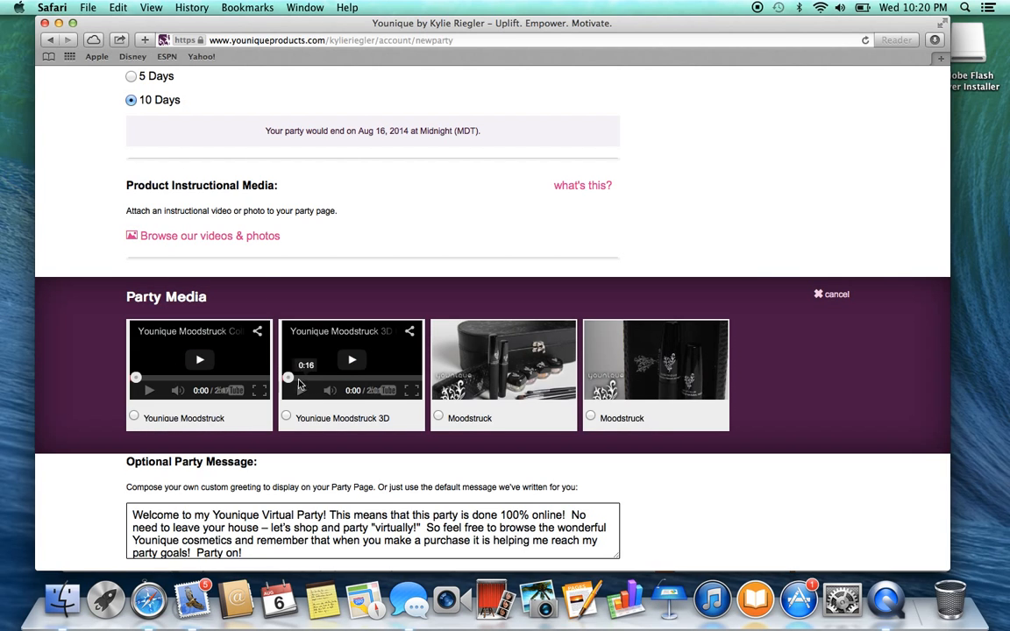
pyautogui.click(285, 418)
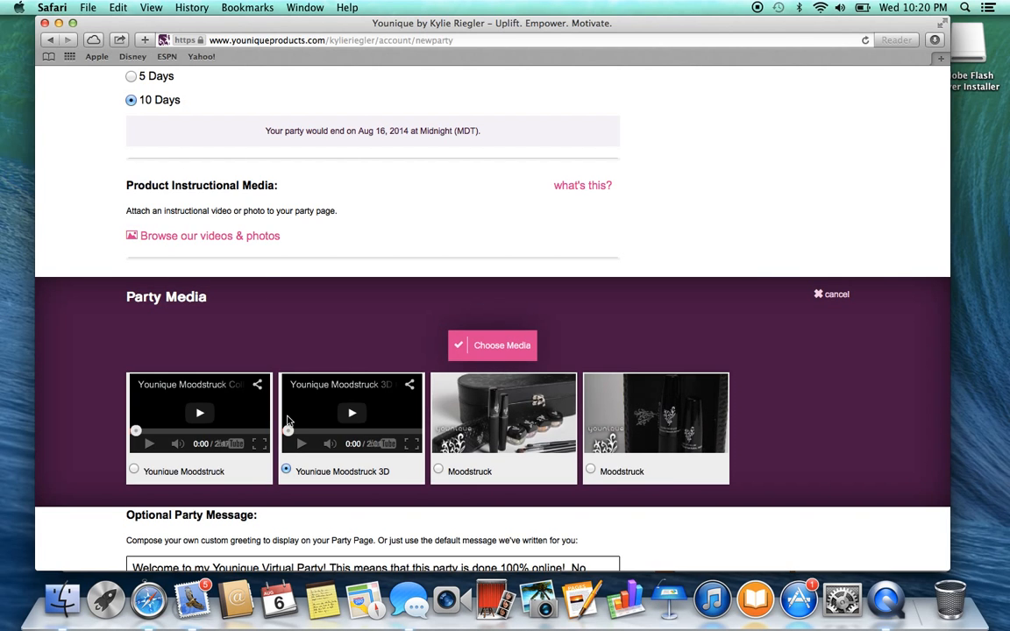
# Keep the default optional party message and save the party
pyautogui.scroll(-5, 850, 380)
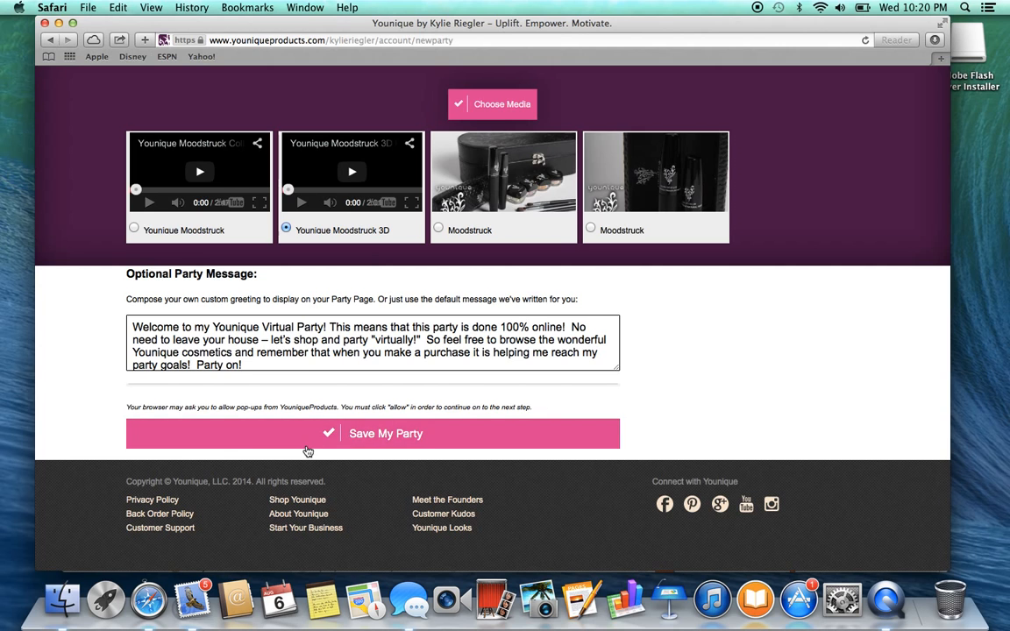
pyautogui.click(247, 327)
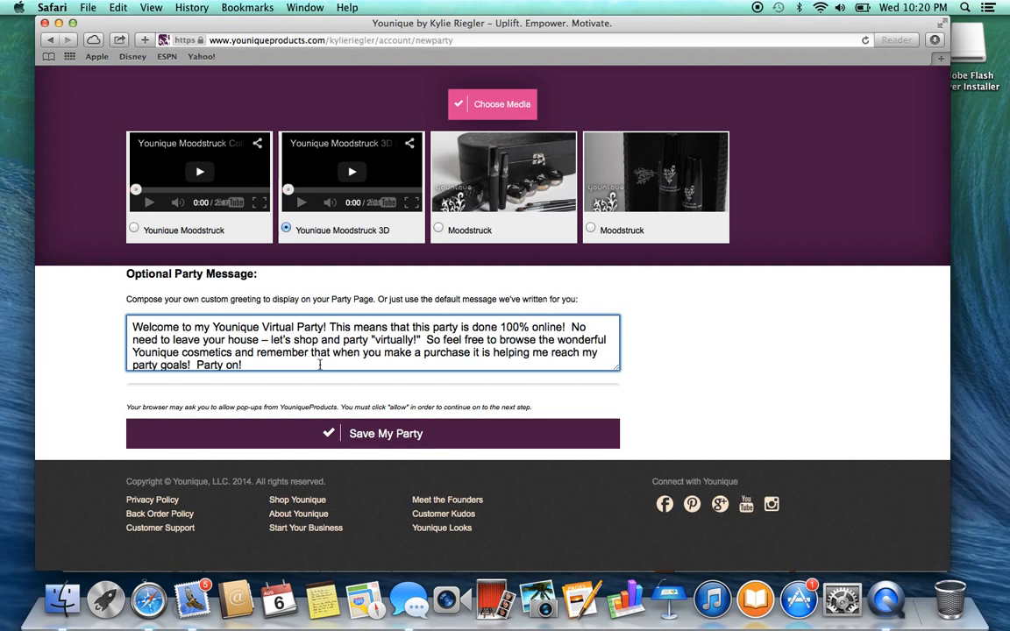
pyautogui.click(414, 439)
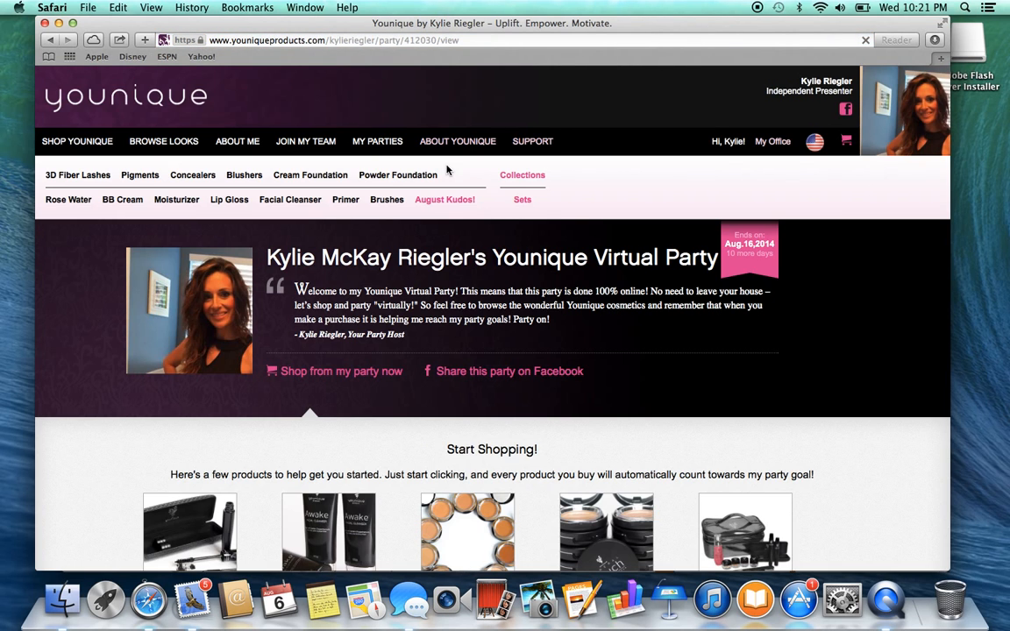
# Copy the new party page's web address and minimize its window to reach the Facebook window behind it
pyautogui.click(422, 40)
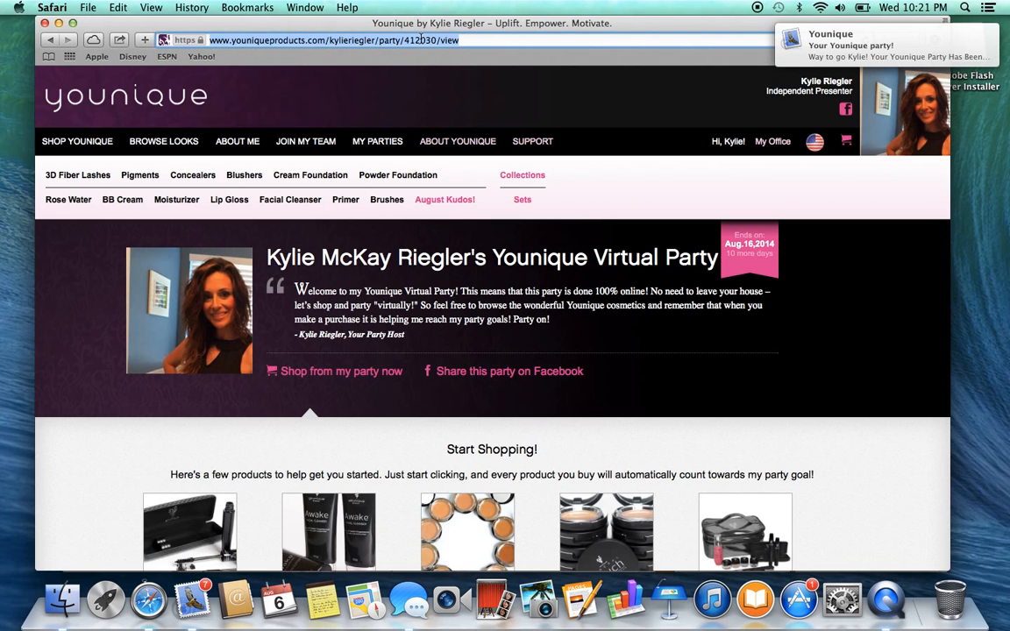
pyautogui.rightClick(422, 40)
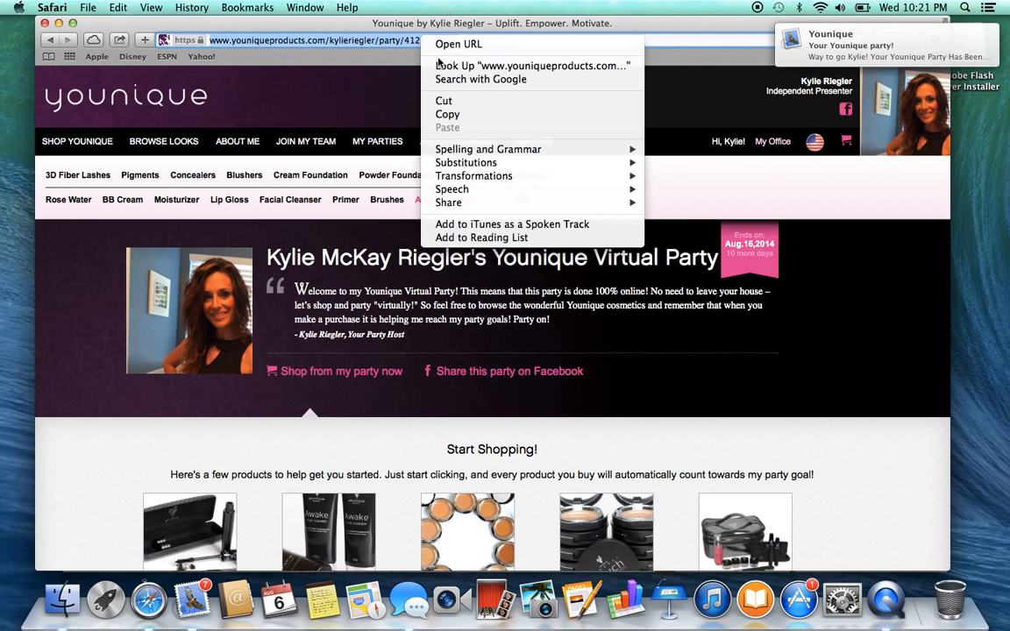
pyautogui.click(447, 115)
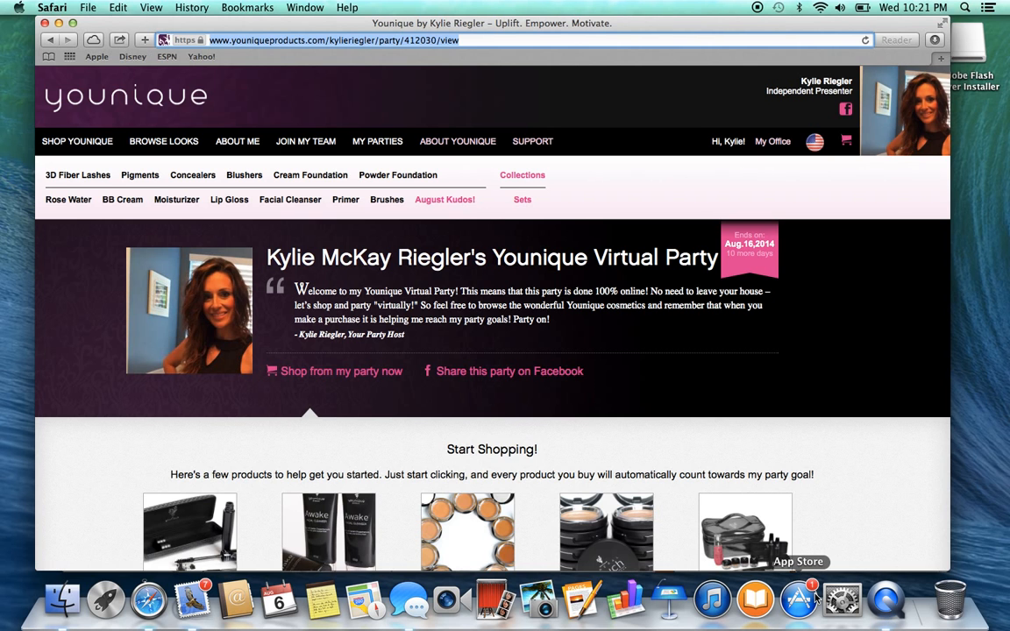
pyautogui.click(57, 23)
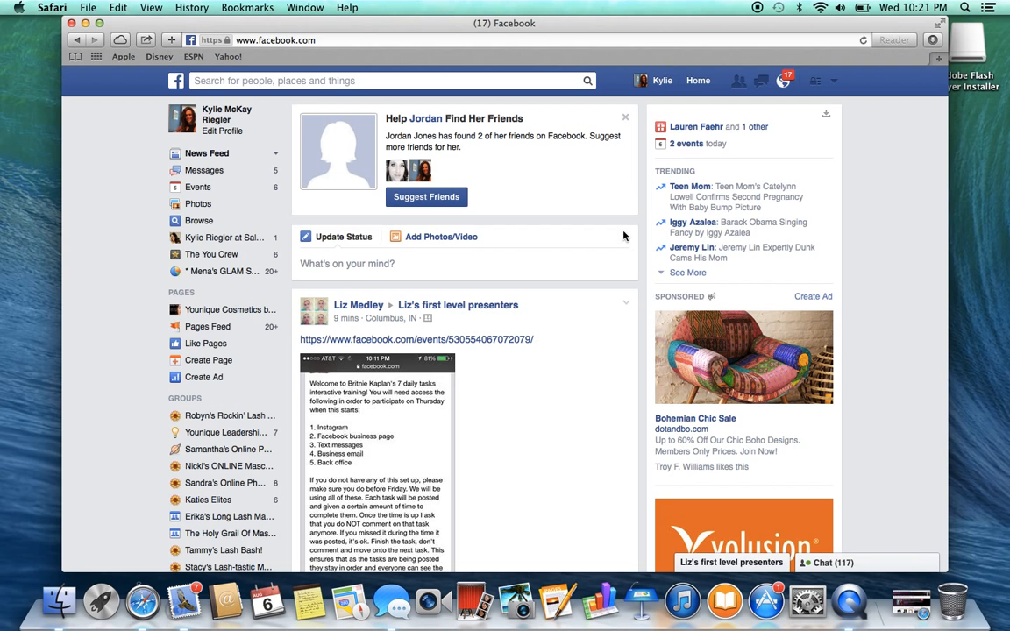
# Return to the Facebook home feed and begin creating a new group
pyautogui.click(698, 80)
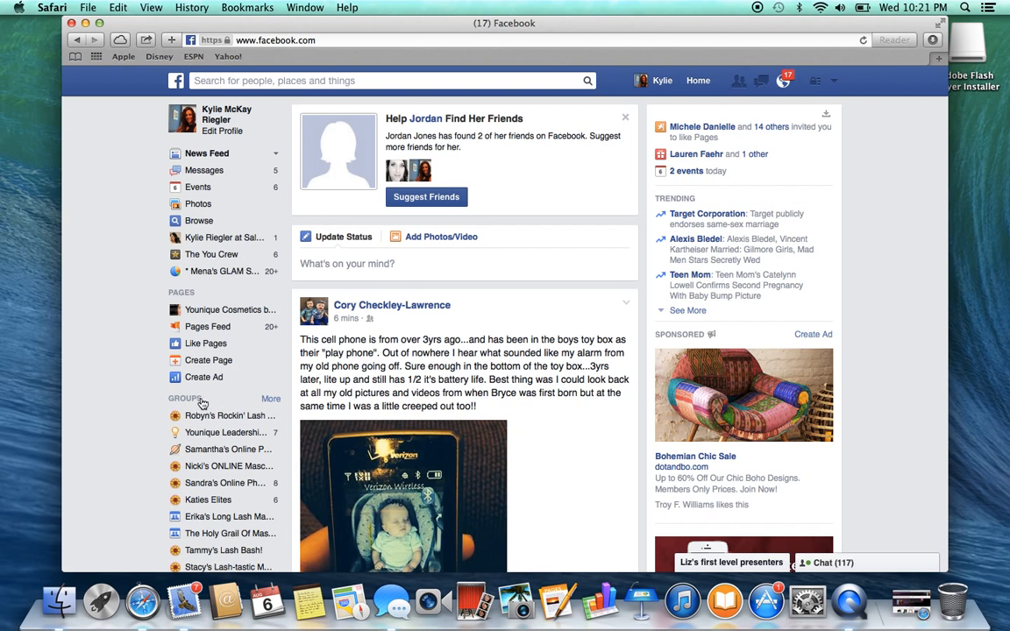
pyautogui.scroll(-3, 175, 449)
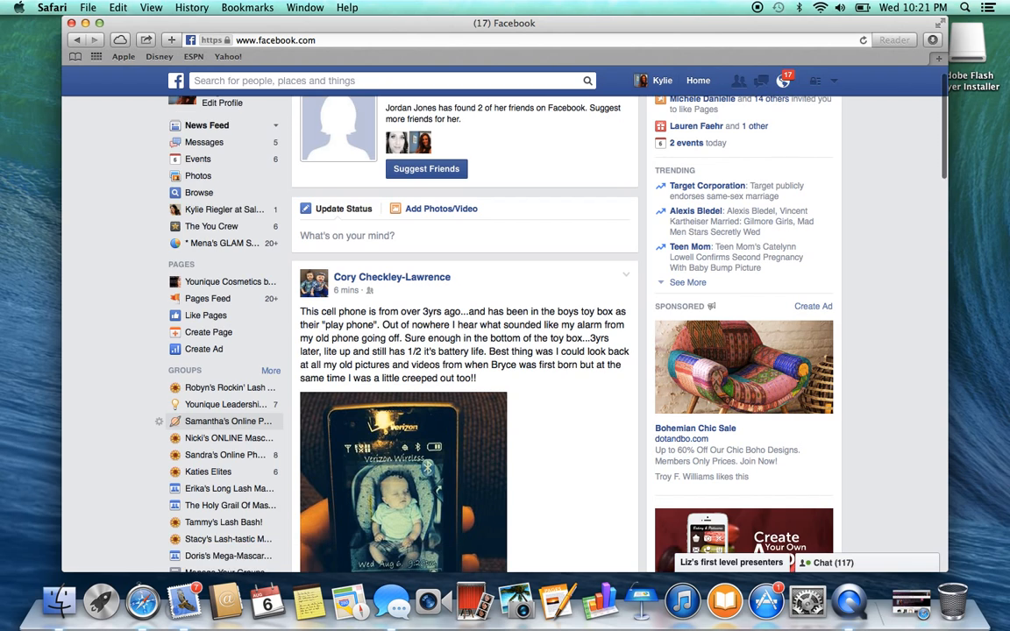
pyautogui.scroll(-5, 218, 402)
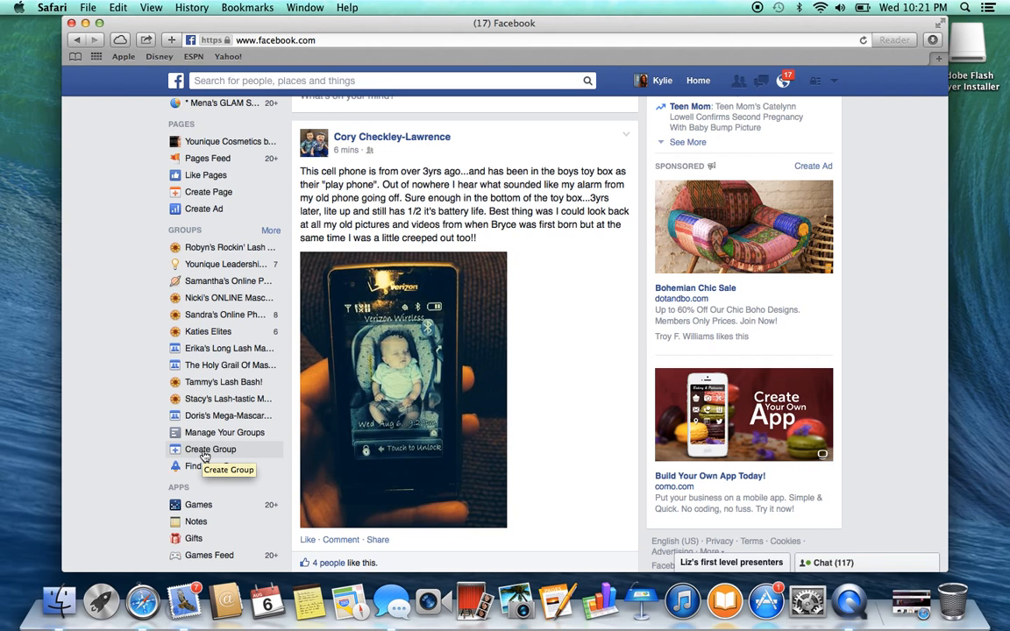
pyautogui.click(210, 449)
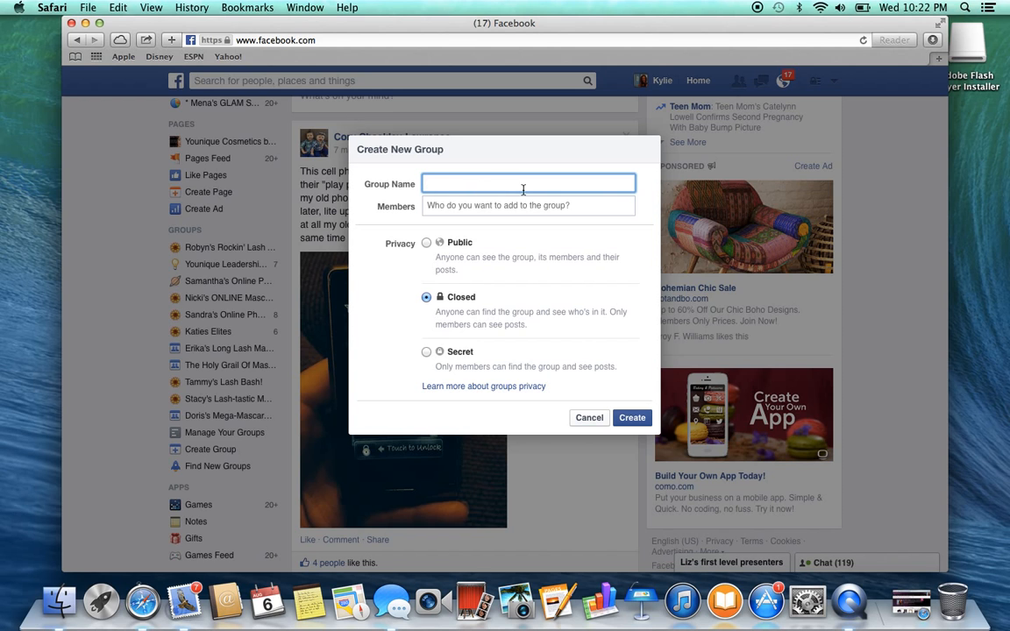
# Name the group with the host's first name plus "Amazing Online 3d Mascara Party!!", keep its privacy Closed, and try to create it
pyautogui.write("Kylie's am")
pyautogui.press('BackSpace')
pyautogui.press('BackSpace')
pyautogui.write('Amazing Online 3d')
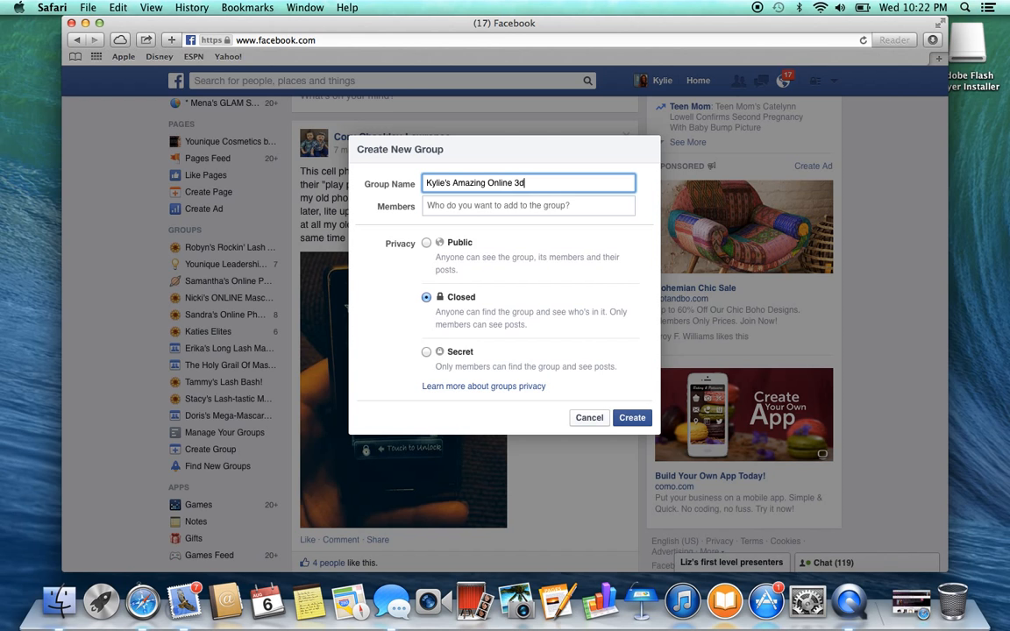
pyautogui.write(' Mascara Party!!')
pyautogui.click(426, 299)
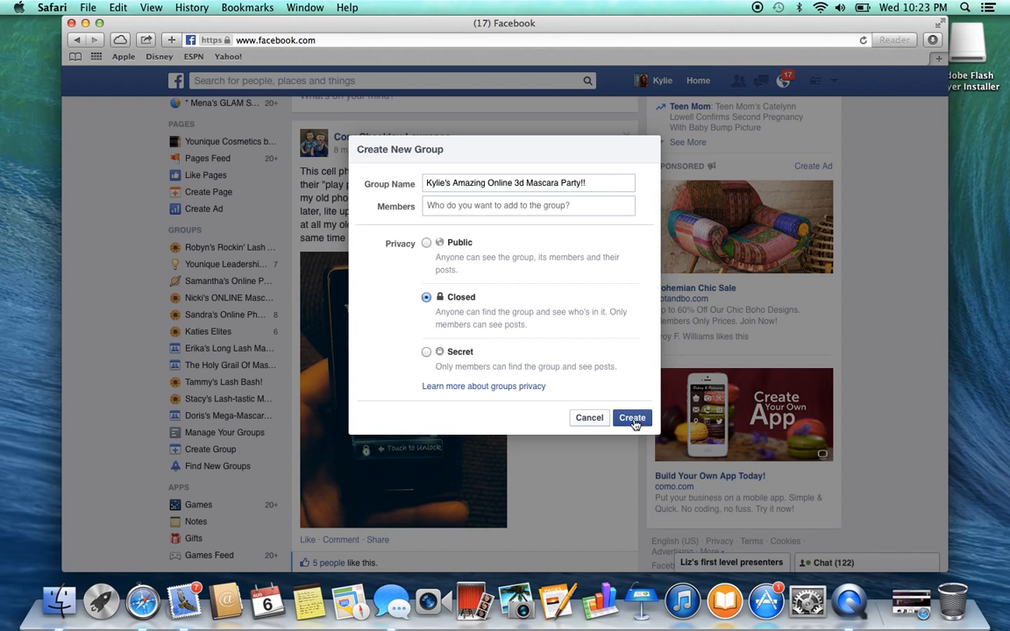
pyautogui.click(633, 418)
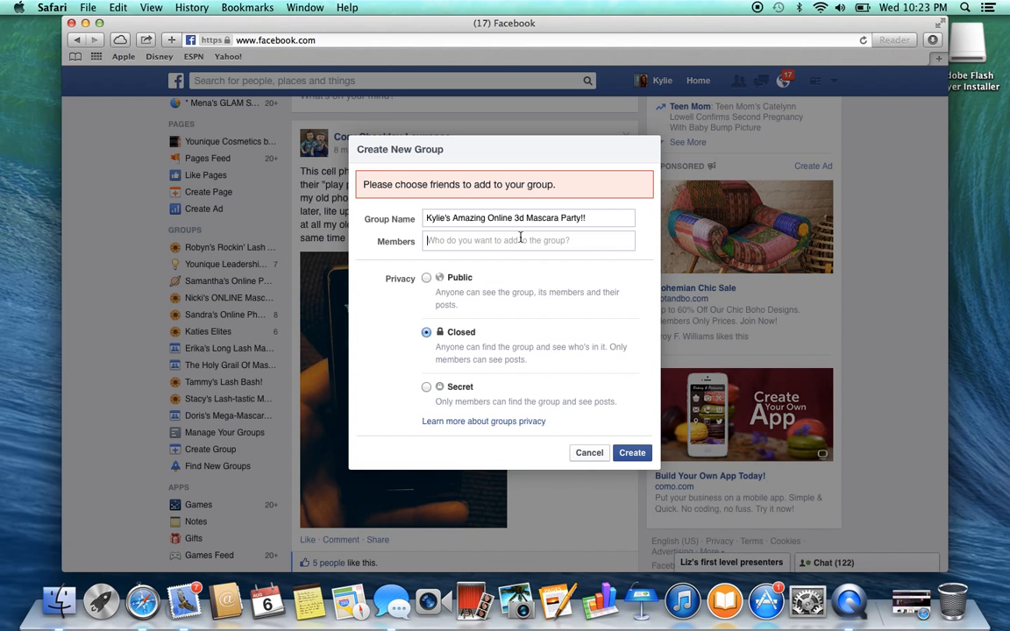
# Add three friends as members of the new group
pyautogui.write('mega')
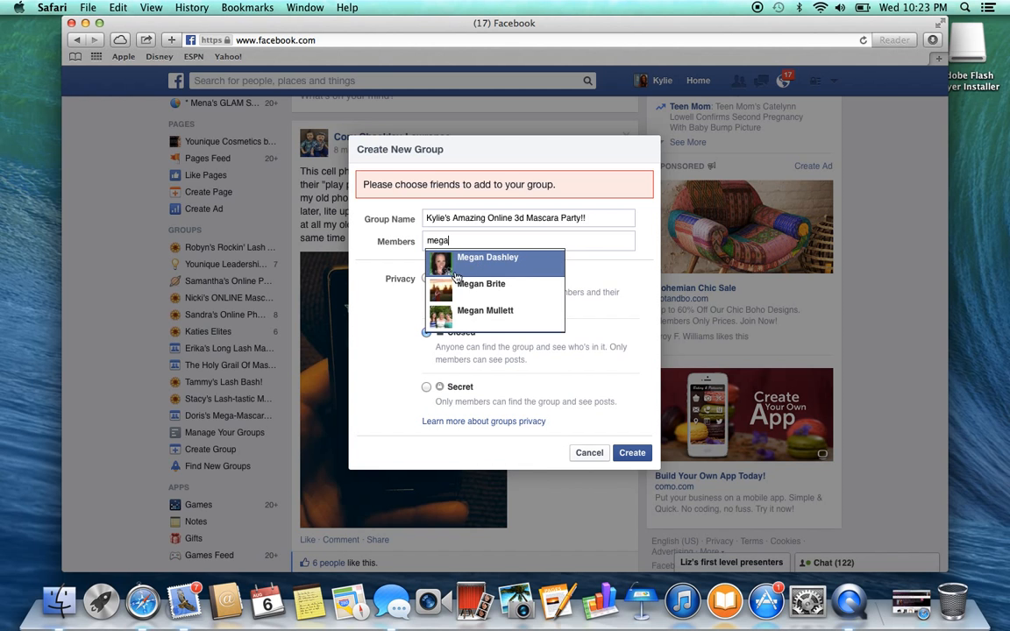
pyautogui.click(473, 267)
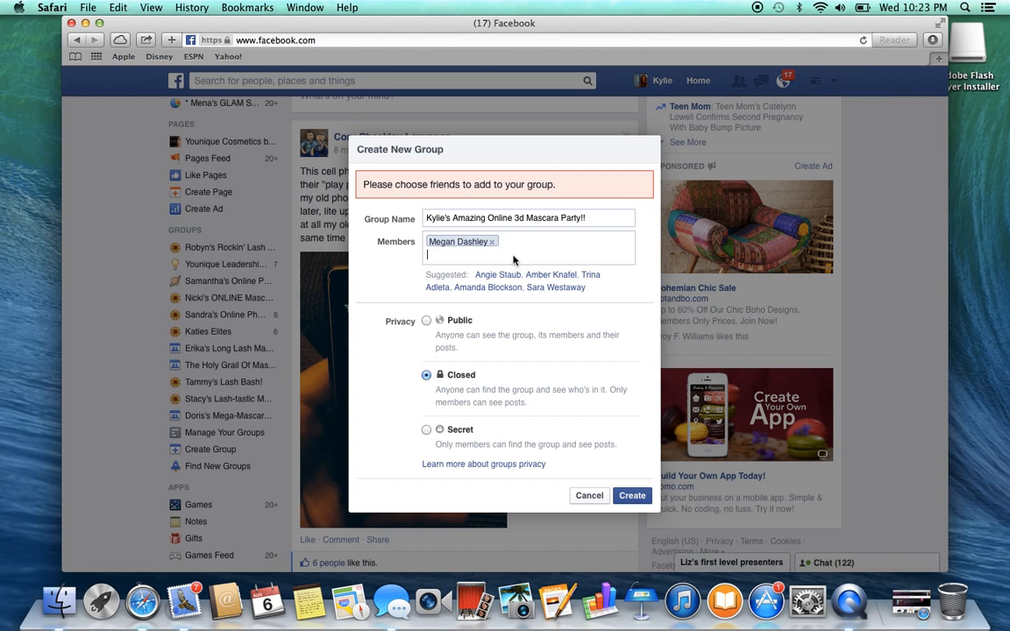
pyautogui.click(509, 255)
pyautogui.write('aaa')
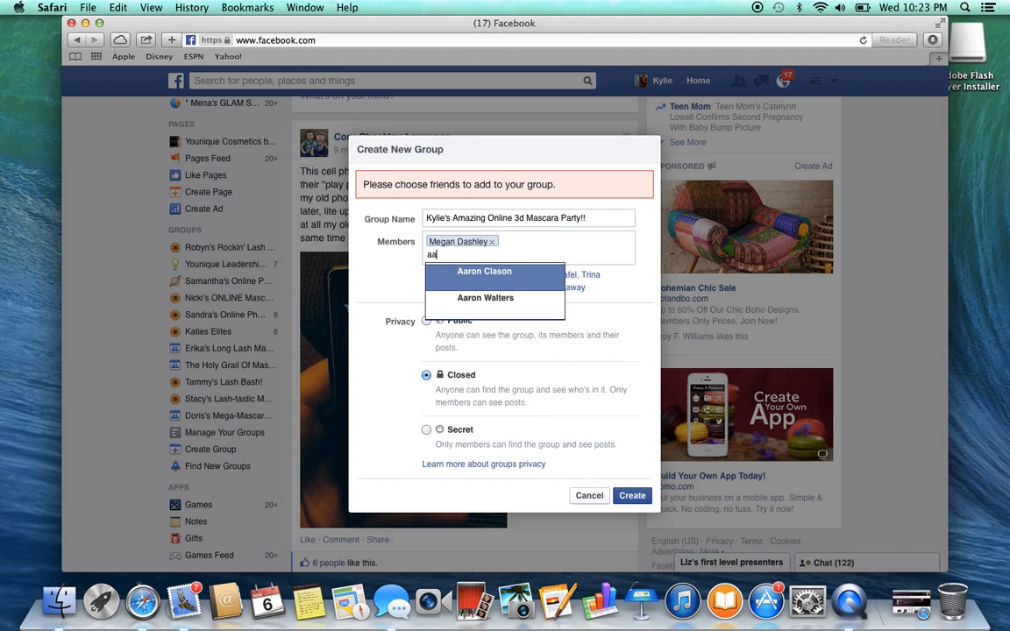
pyautogui.press('BackSpace')
pyautogui.press('BackSpace')
pyautogui.press('BackSpace')
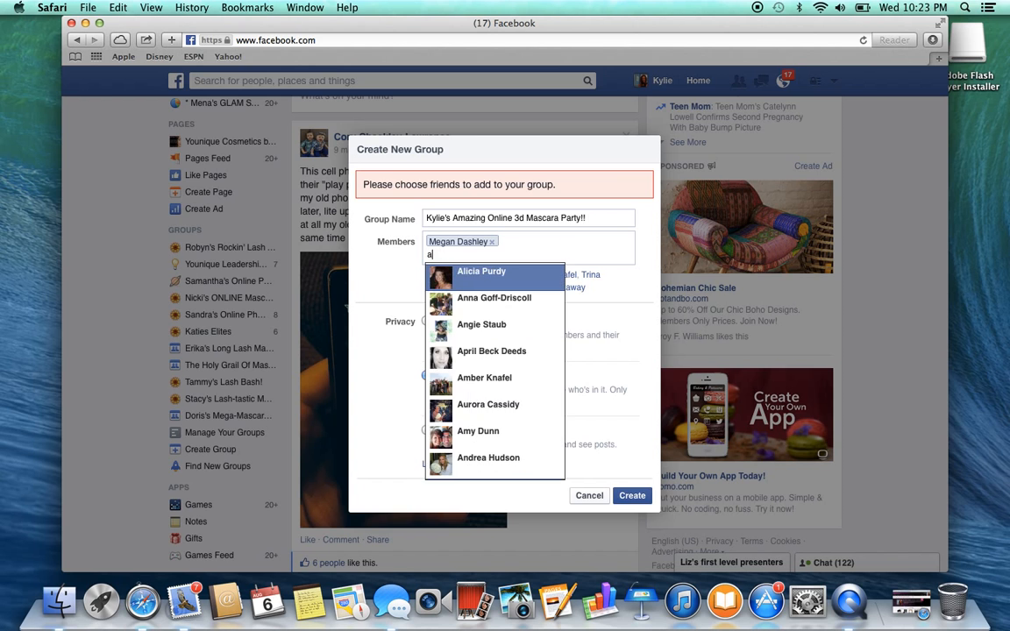
pyautogui.write('a')
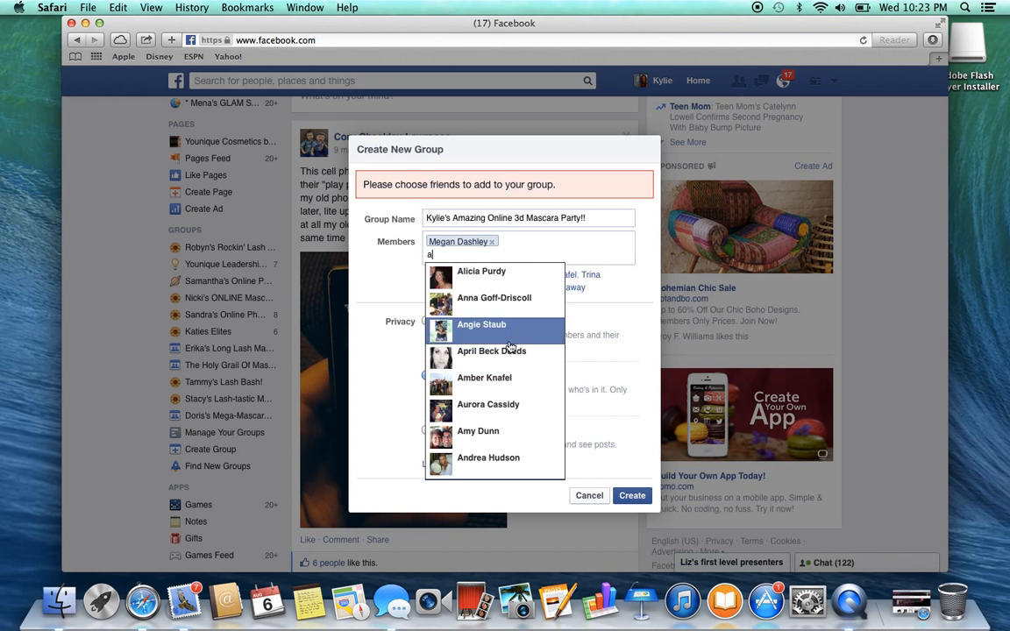
pyautogui.click(500, 283)
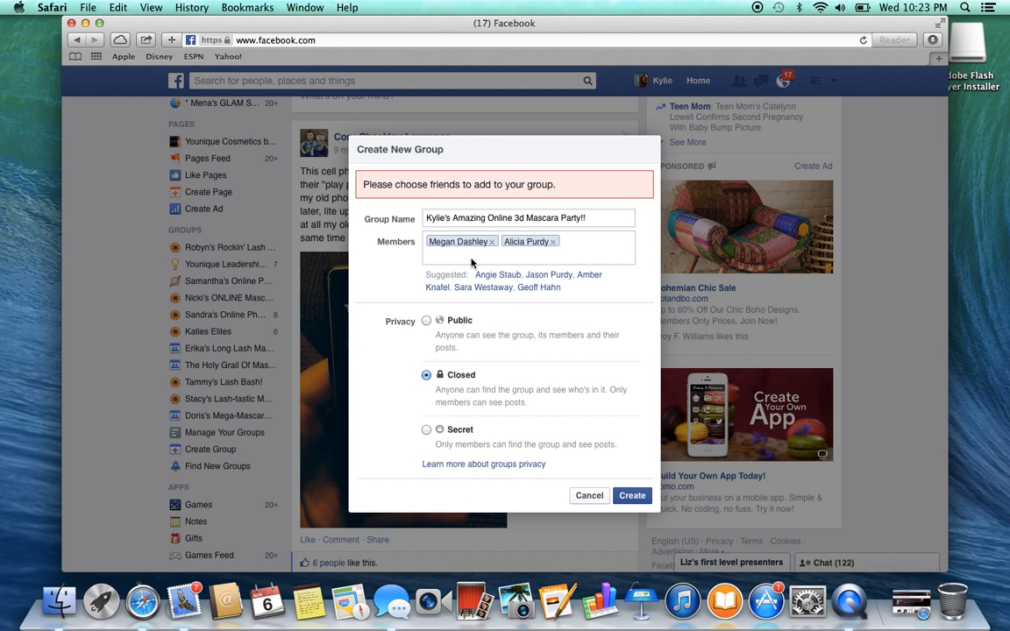
pyautogui.write('a')
pyautogui.click(513, 256)
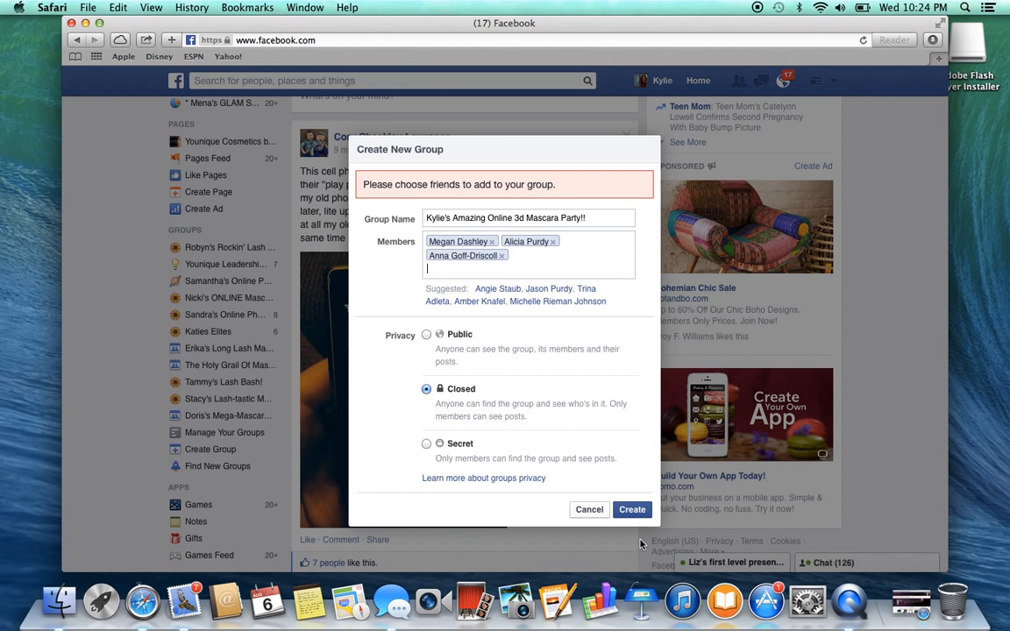
# Create the group and give it the orange flower icon
pyautogui.click(632, 510)
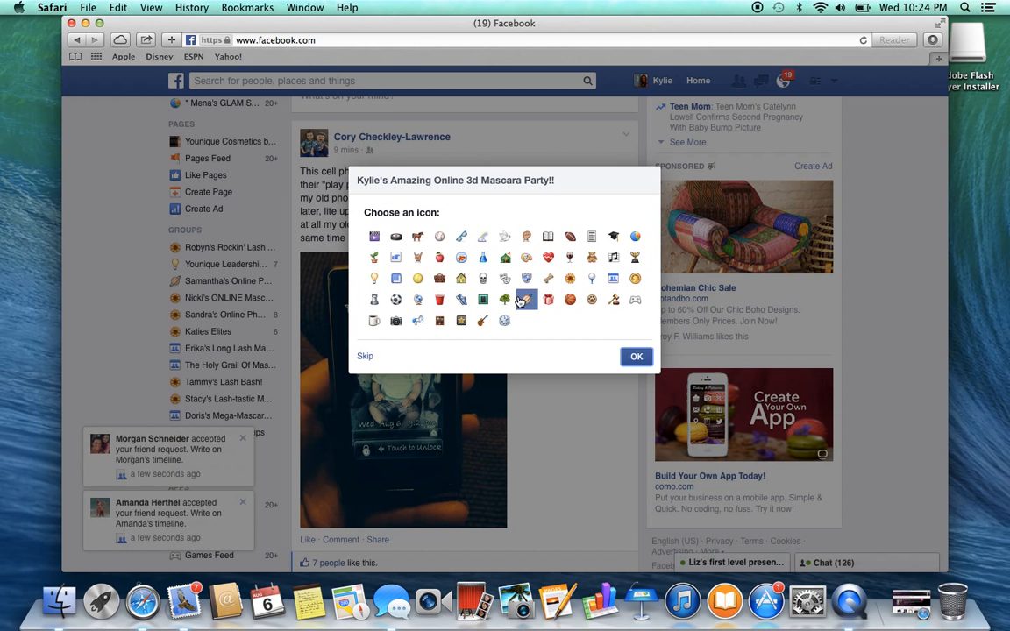
pyautogui.click(571, 278)
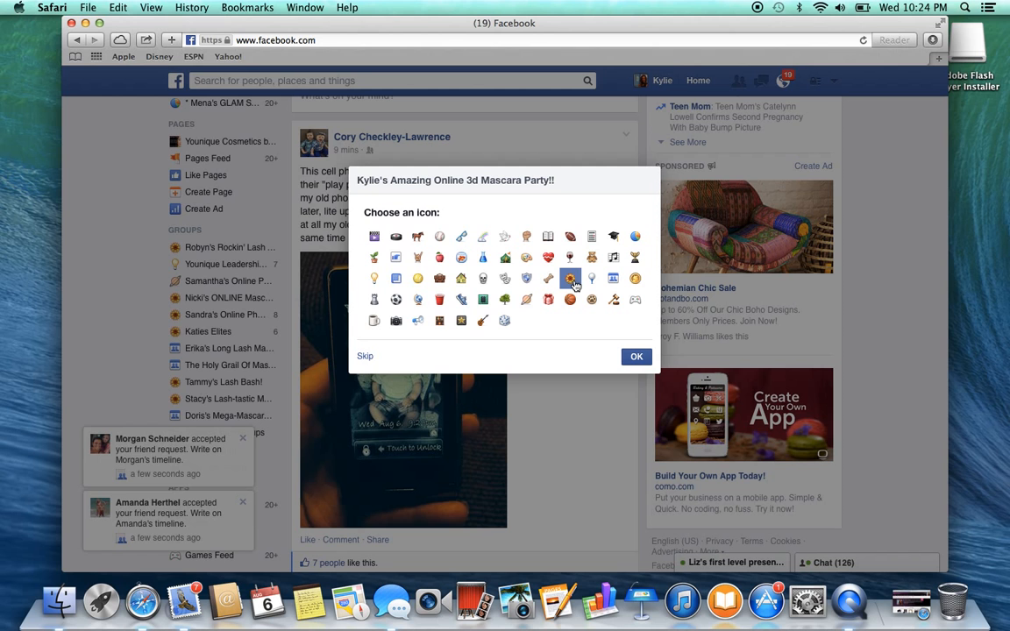
pyautogui.click(637, 358)
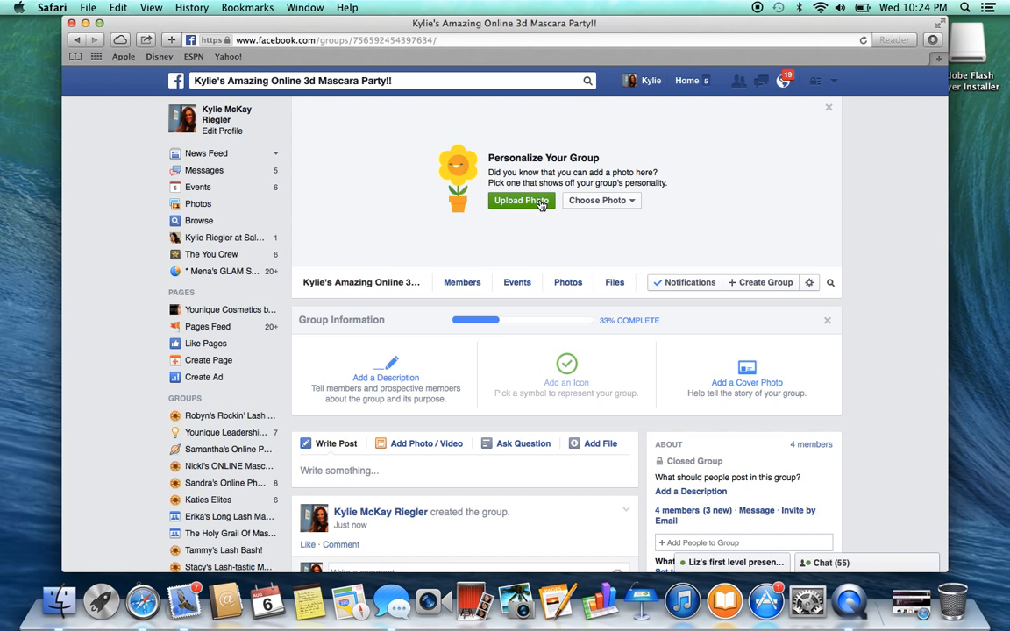
pyautogui.click(597, 201)
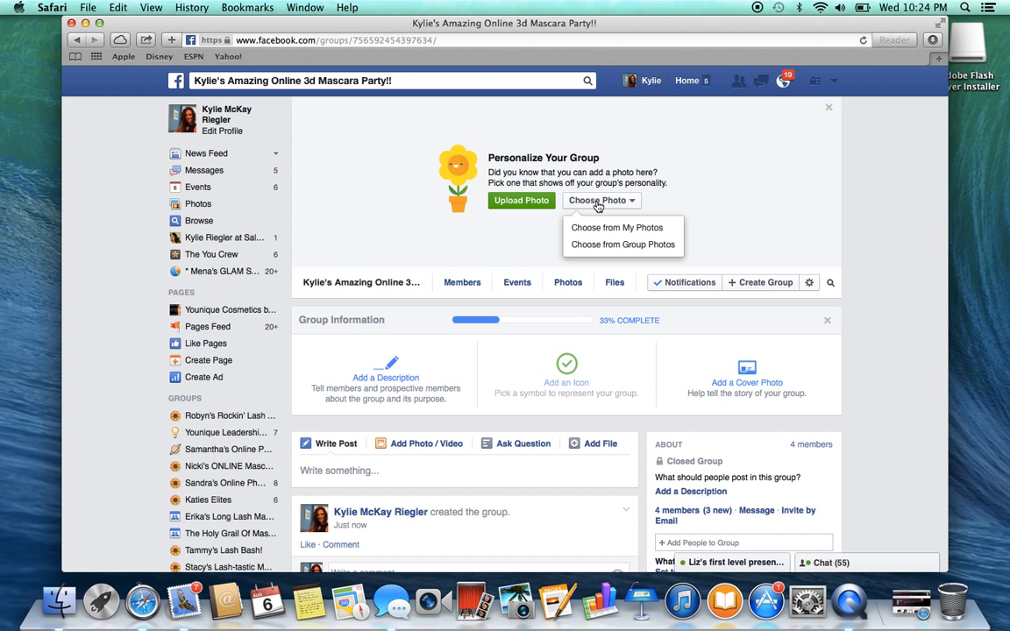
pyautogui.click(604, 229)
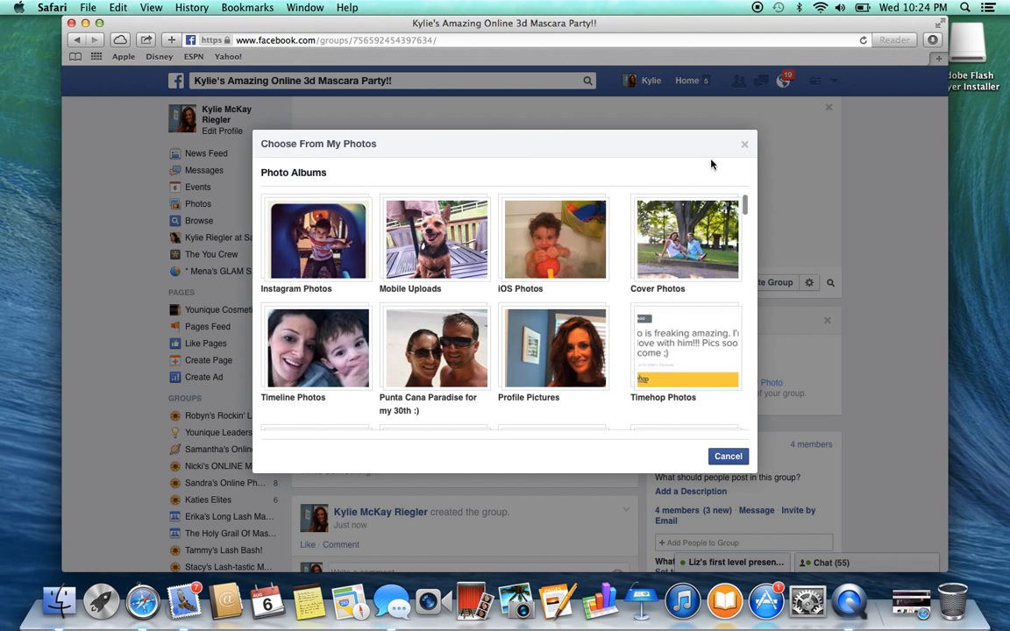
pyautogui.click(726, 457)
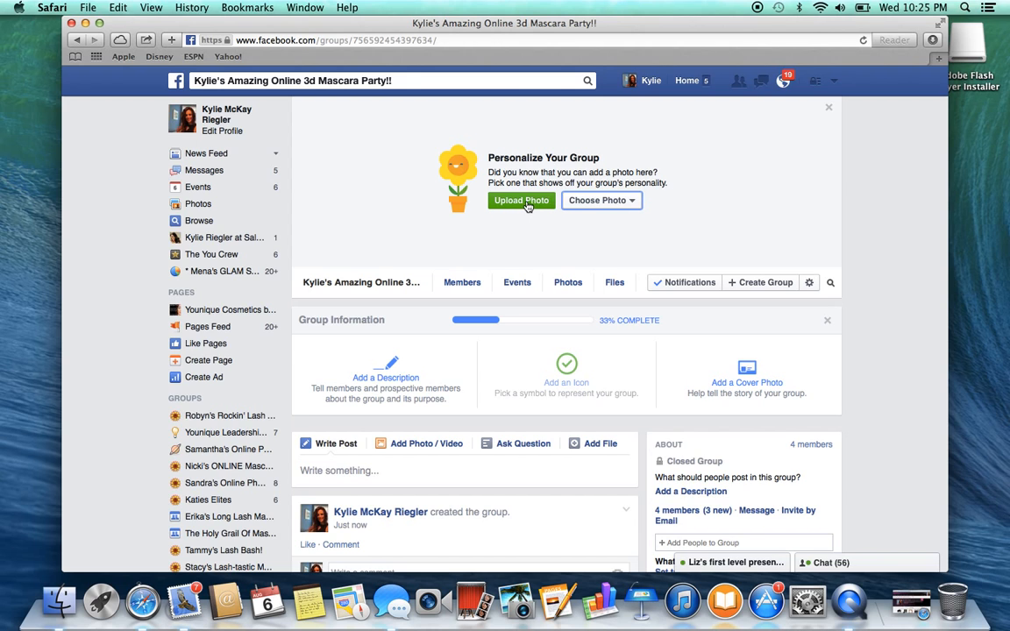
pyautogui.click(594, 202)
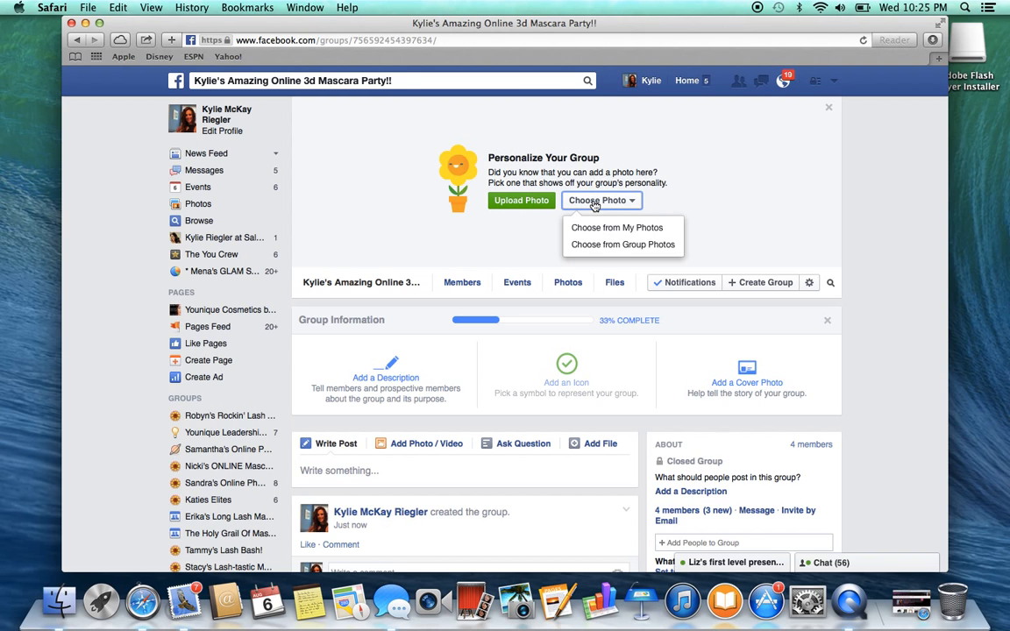
pyautogui.click(539, 203)
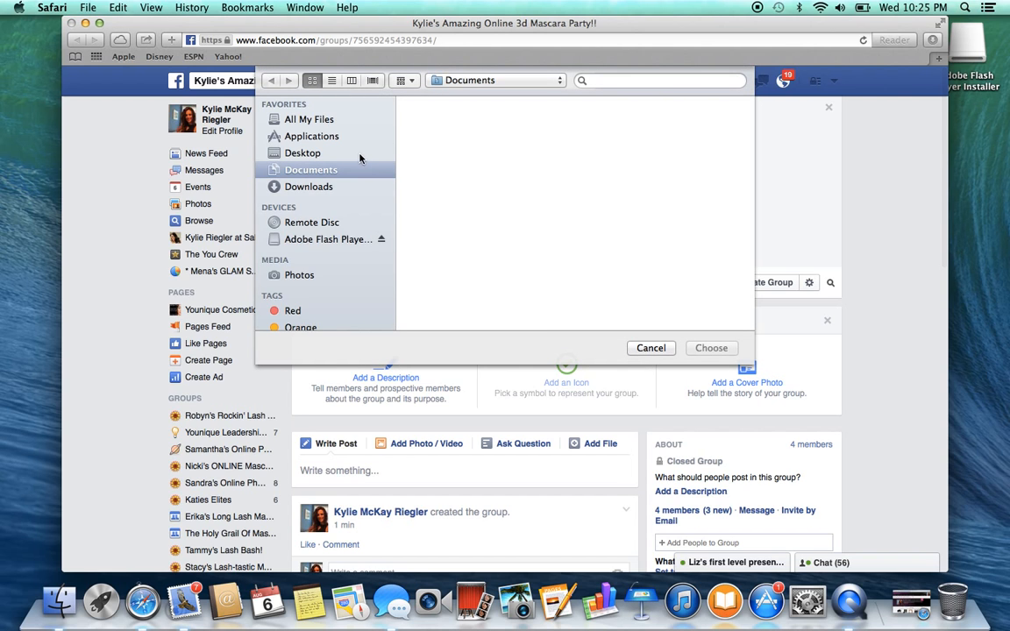
pyautogui.click(325, 140)
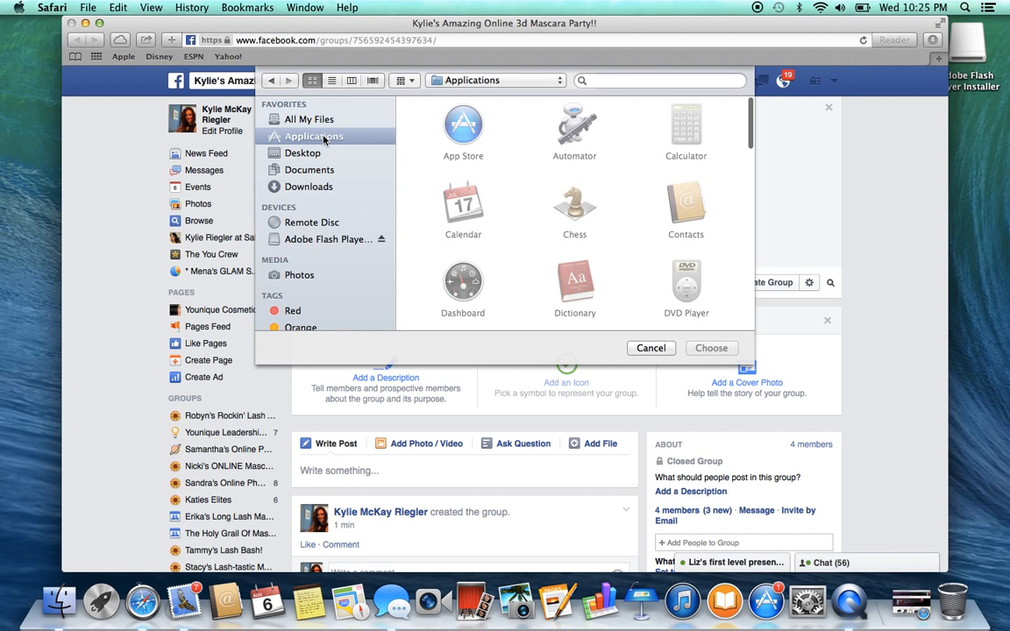
pyautogui.click(307, 154)
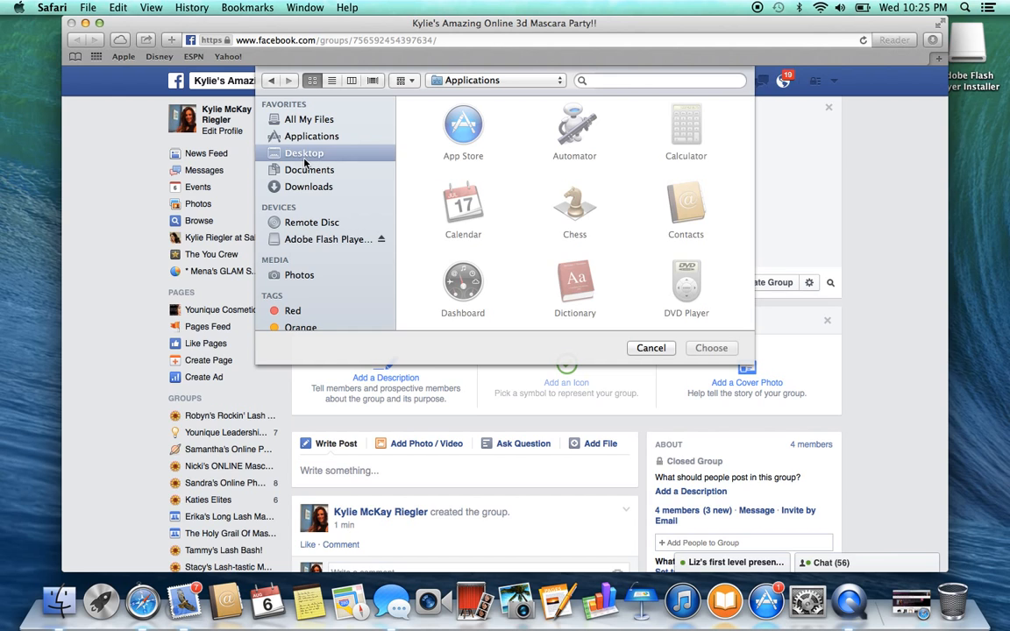
pyautogui.click(314, 121)
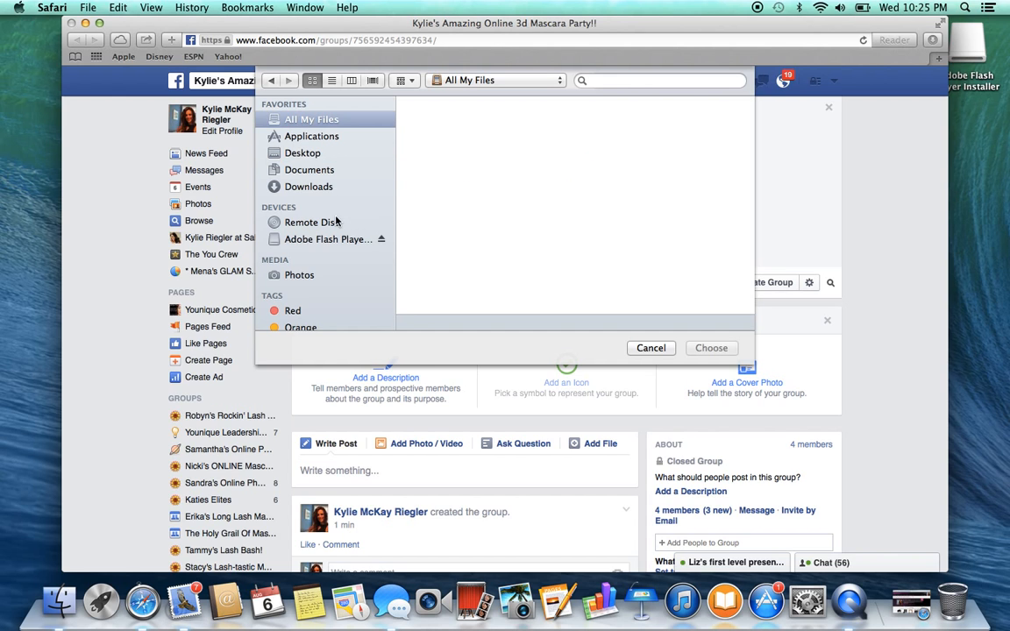
pyautogui.click(308, 188)
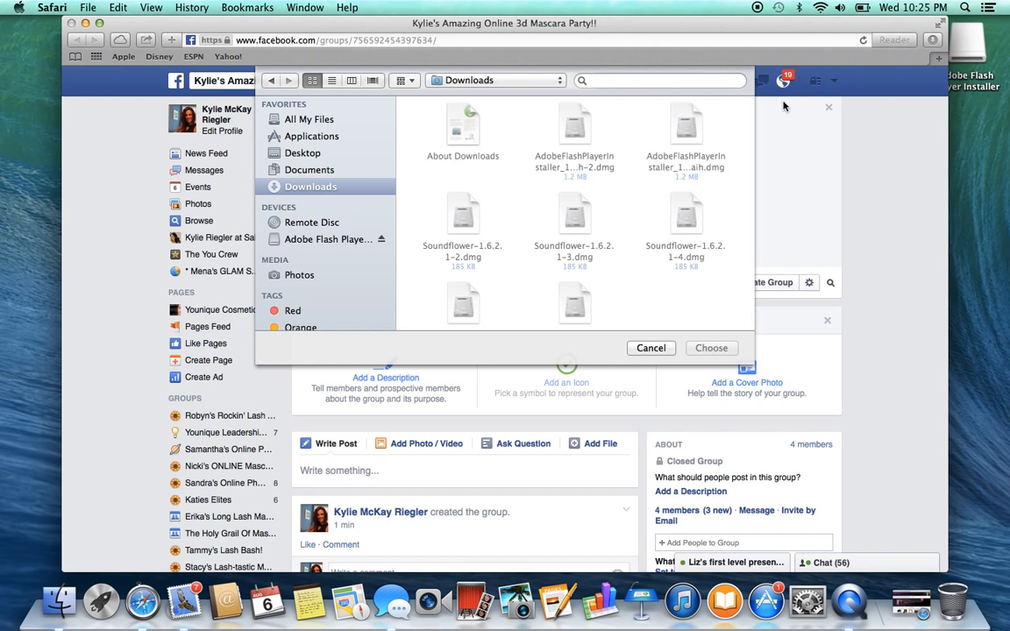
pyautogui.click(651, 348)
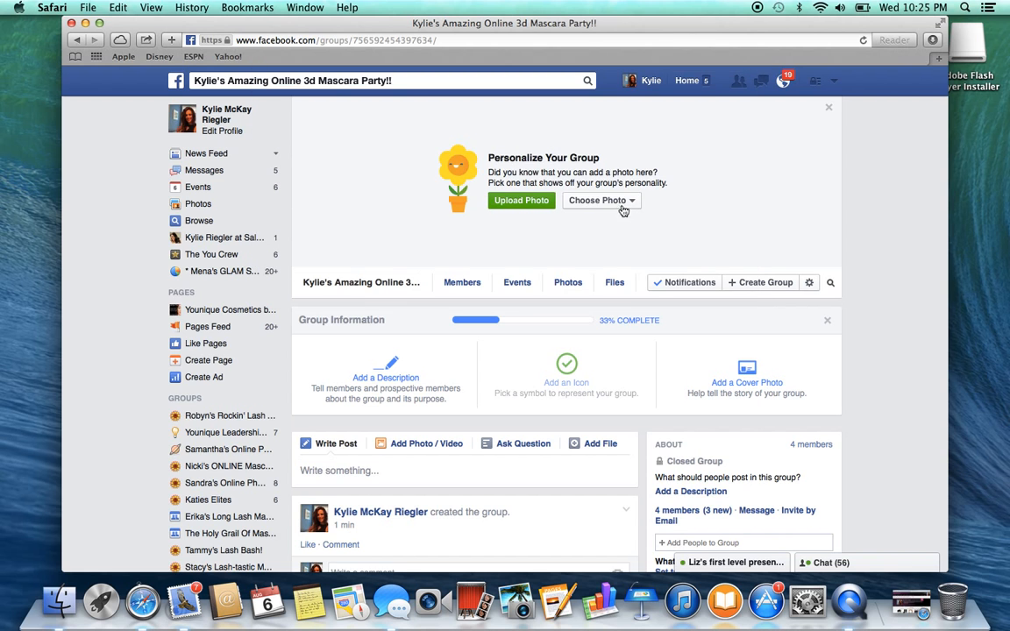
# Use the Hostess Rewards picture from the Mobile Uploads album as the group's cover photo, reposition it to show its title, and save
pyautogui.click(603, 201)
pyautogui.click(626, 234)
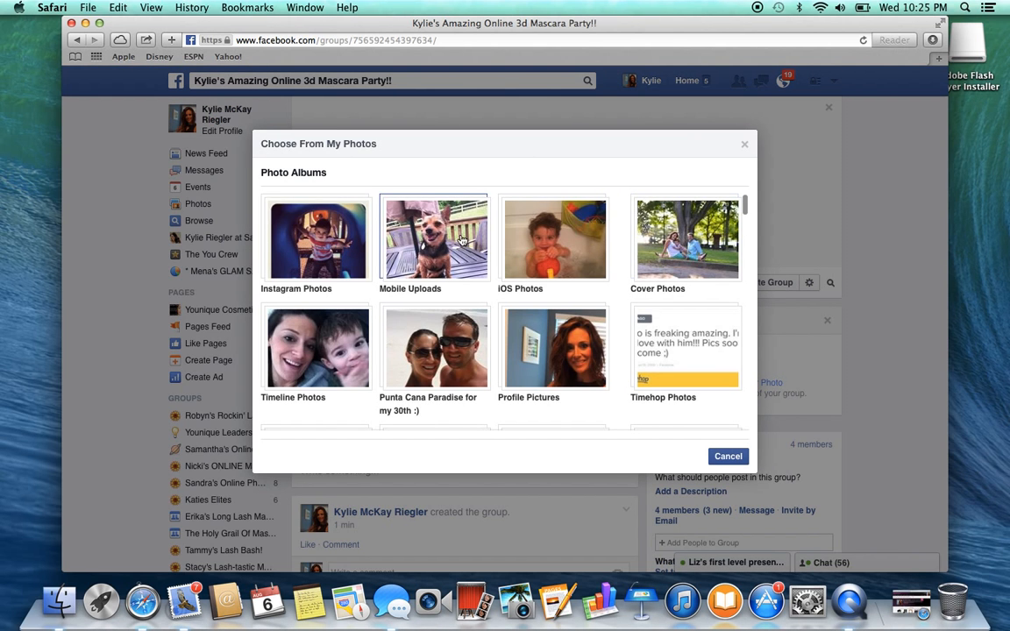
pyautogui.click(454, 236)
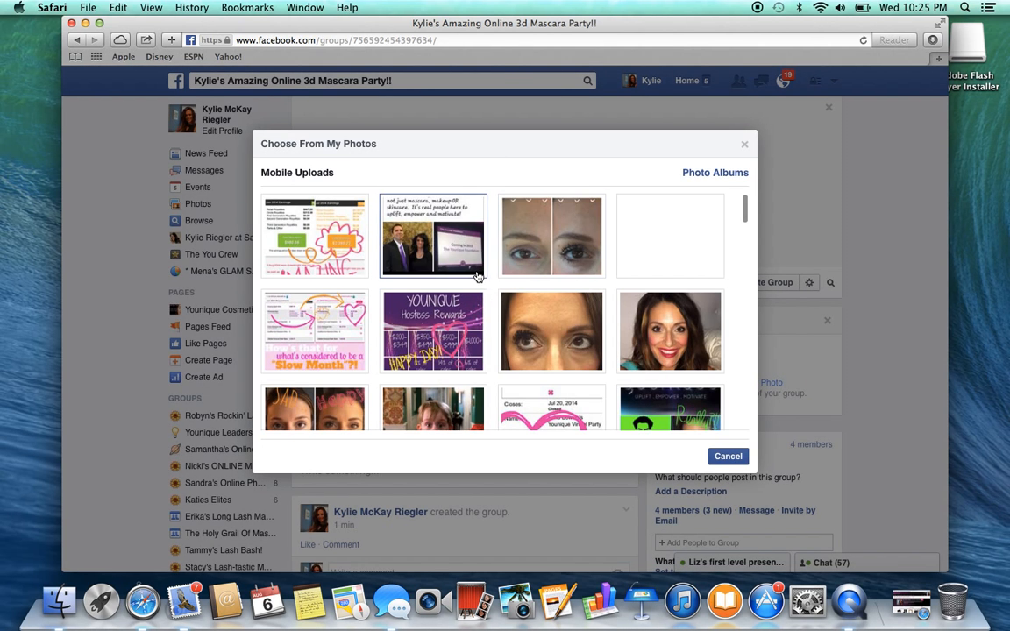
pyautogui.click(444, 320)
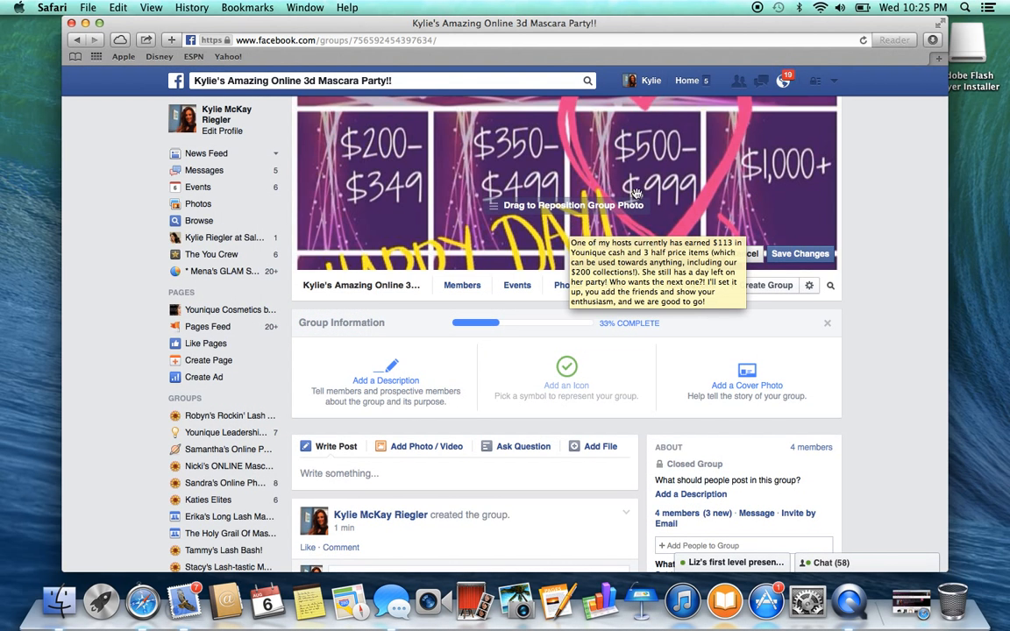
pyautogui.moveTo(630, 175); pyautogui.dragTo(657, 274)
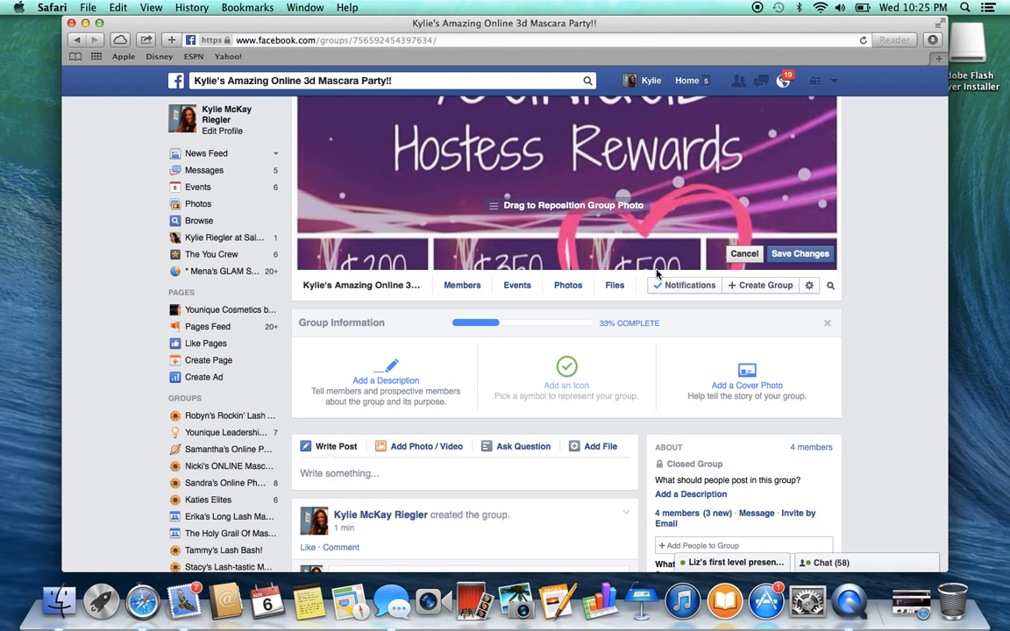
pyautogui.click(795, 255)
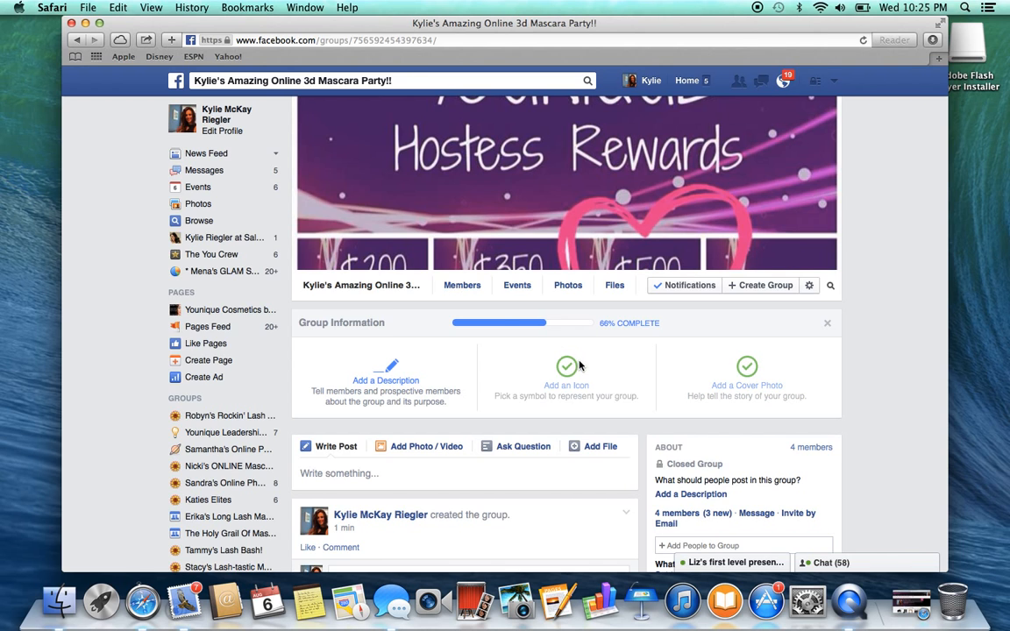
# Look through the friend suggestions for "e" and "f" when adding people to the group, and close without adding anyone
pyautogui.click(462, 287)
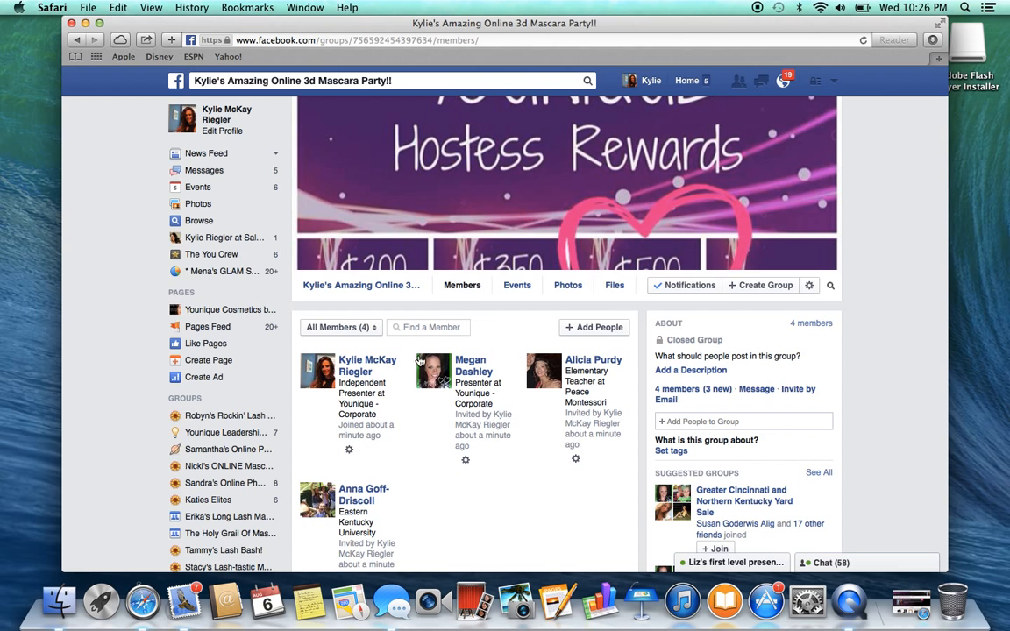
pyautogui.click(579, 328)
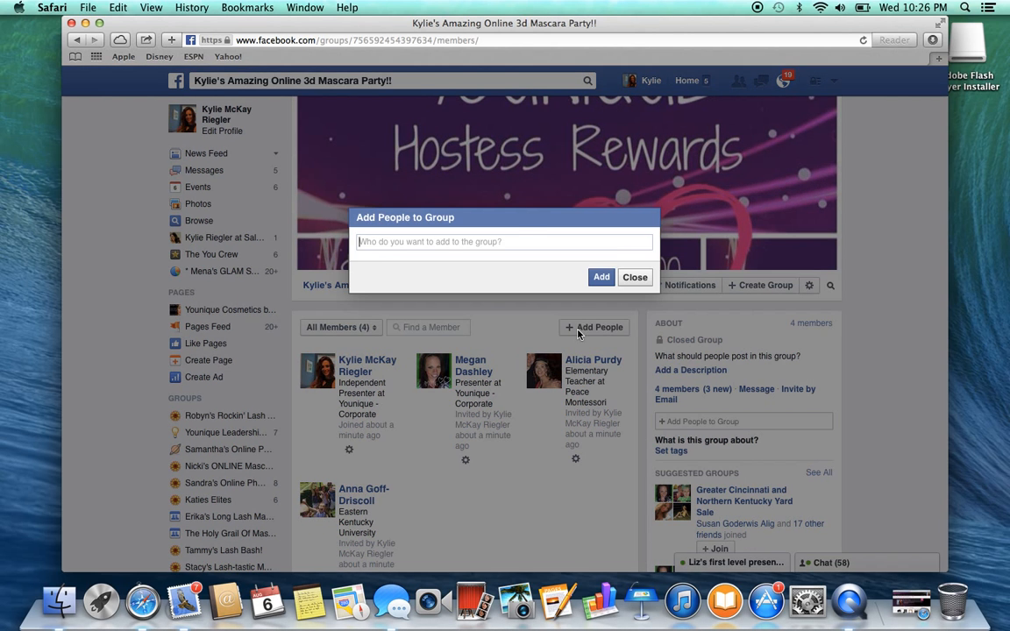
pyautogui.click(486, 240)
pyautogui.write('e')
pyautogui.press('Down')
pyautogui.press('Down')
pyautogui.press('Down')
pyautogui.press('Down')
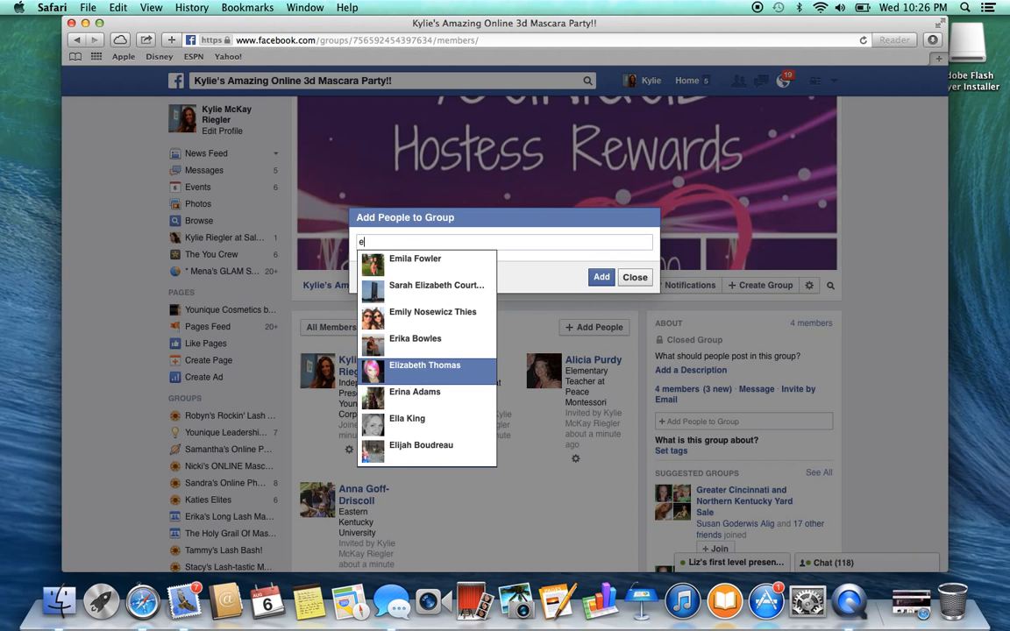
pyautogui.press('BackSpace')
pyautogui.write('f')
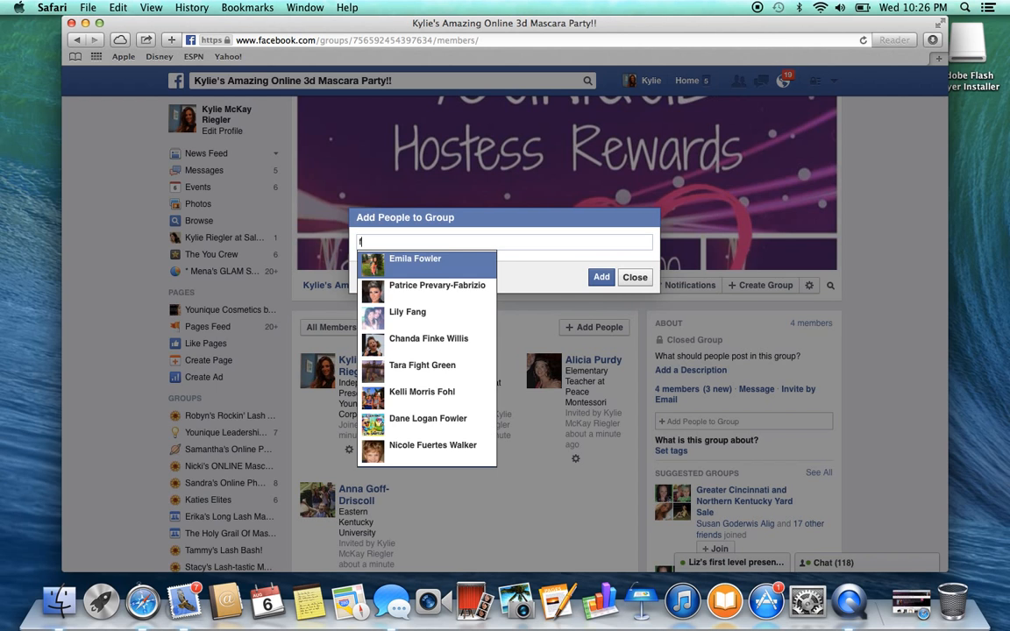
pyautogui.press('Down')
pyautogui.press('Down')
pyautogui.press('Down')
pyautogui.press('BackSpace')
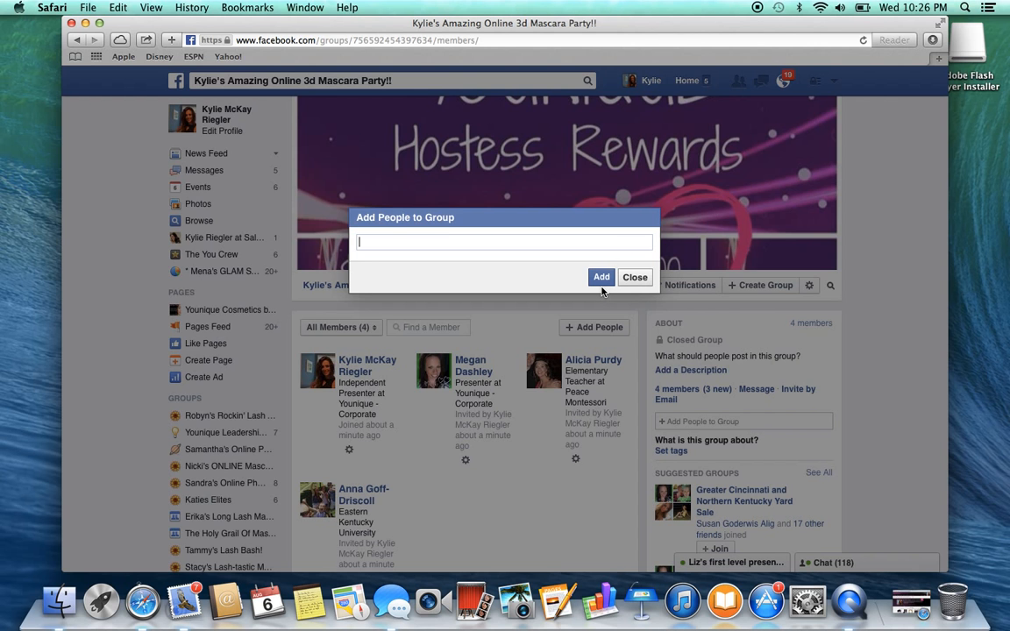
pyautogui.click(634, 277)
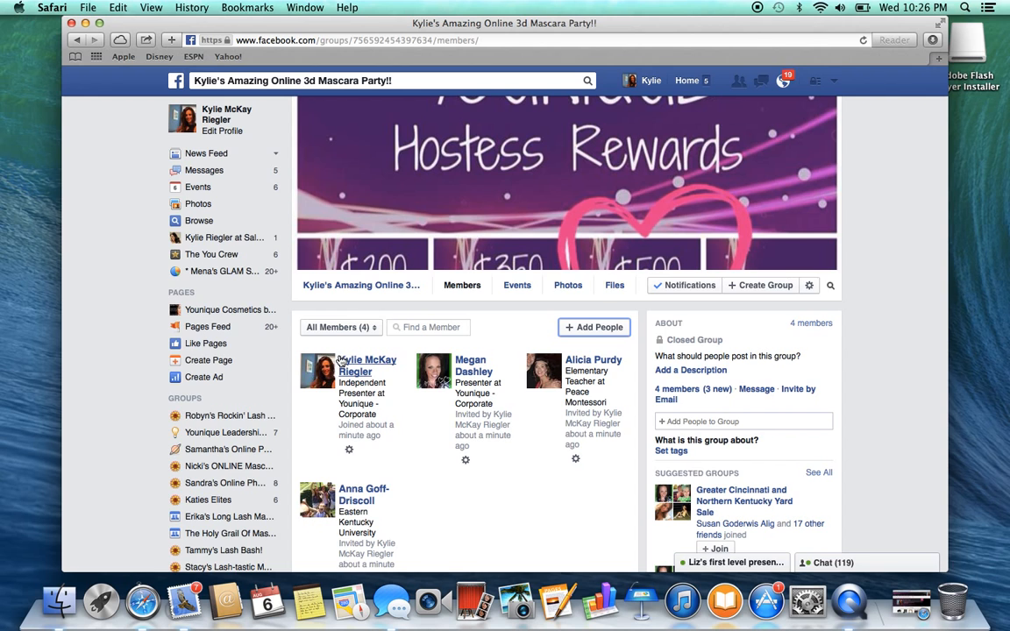
pyautogui.moveTo(361, 362)
pyautogui.scroll(-2, 500, 285)
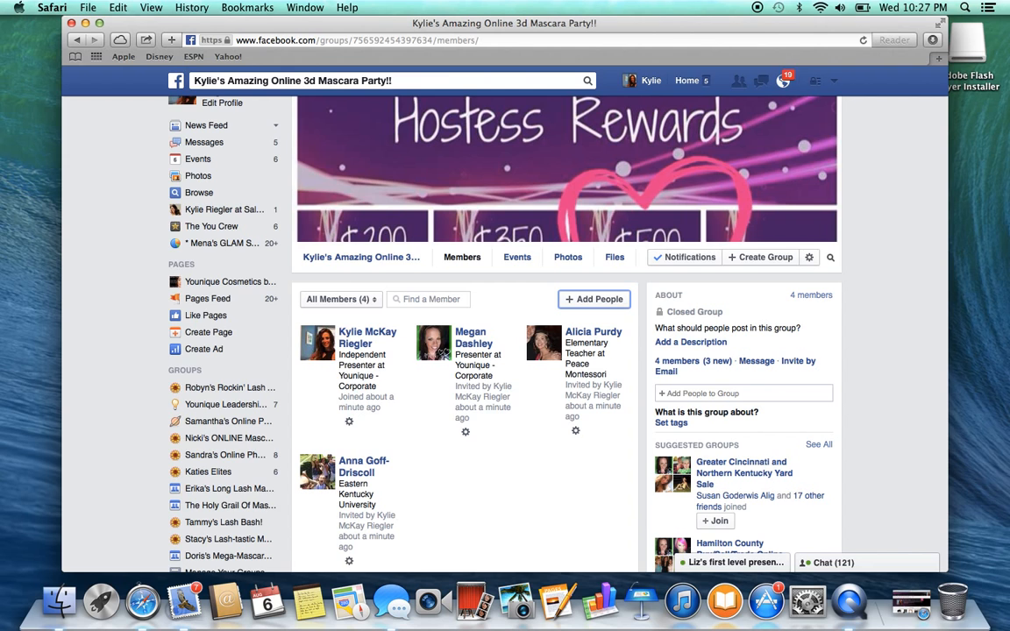
pyautogui.scroll(-2, 499, 324)
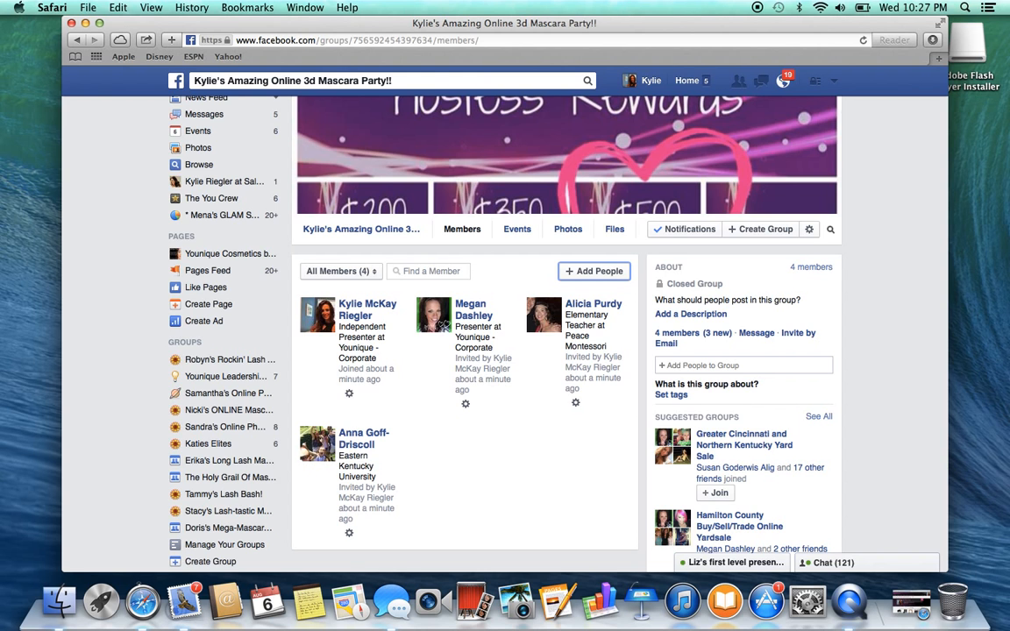
pyautogui.scroll(2, 517, 284)
pyautogui.scroll(-5, 517, 284)
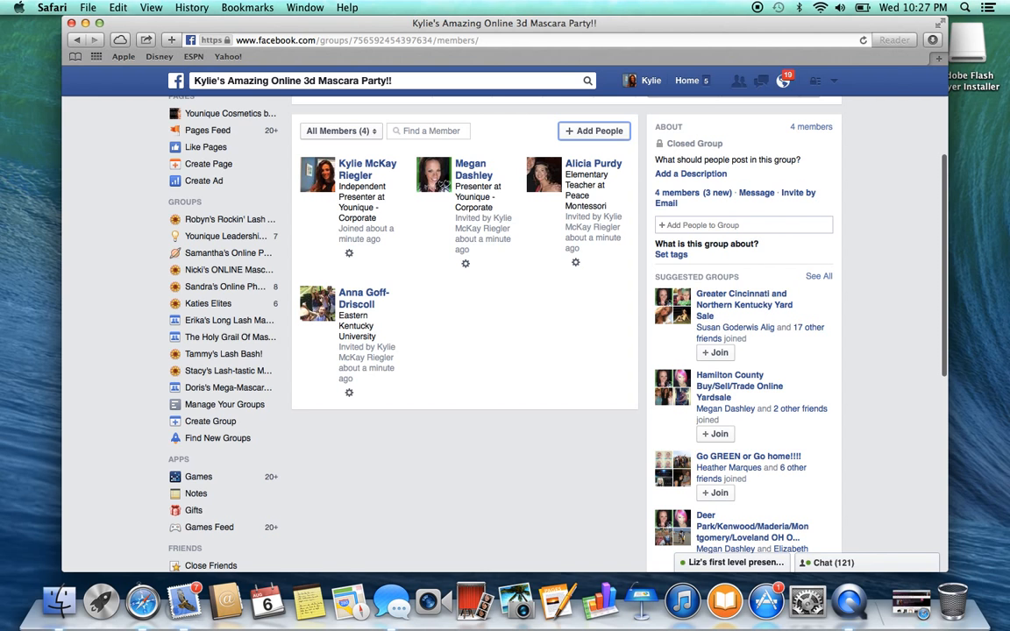
pyautogui.scroll(4, 517, 324)
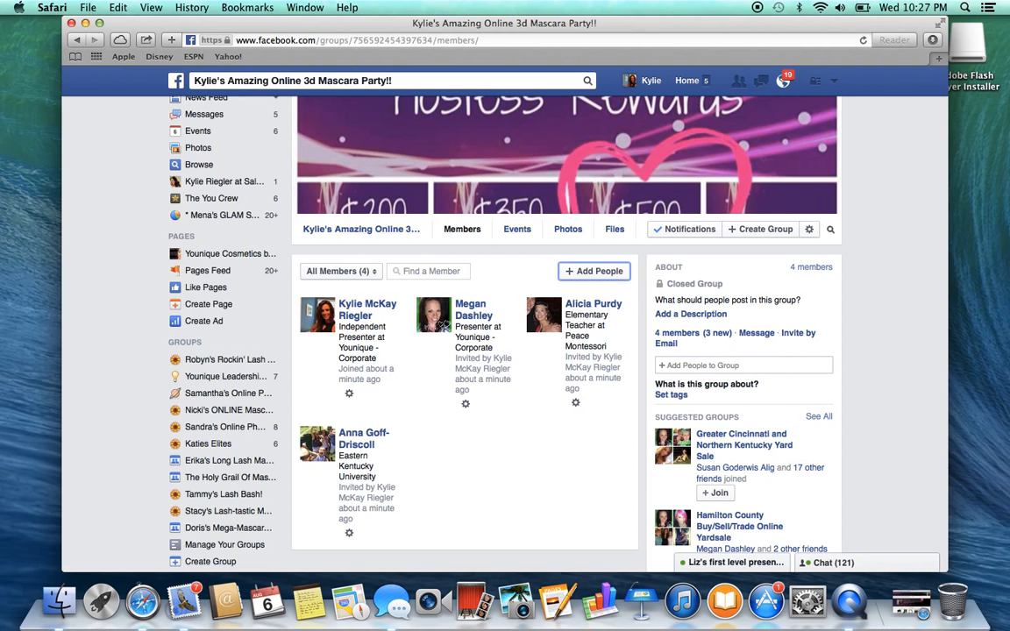
pyautogui.moveTo(469, 306)
pyautogui.scroll(-1, 469, 307)
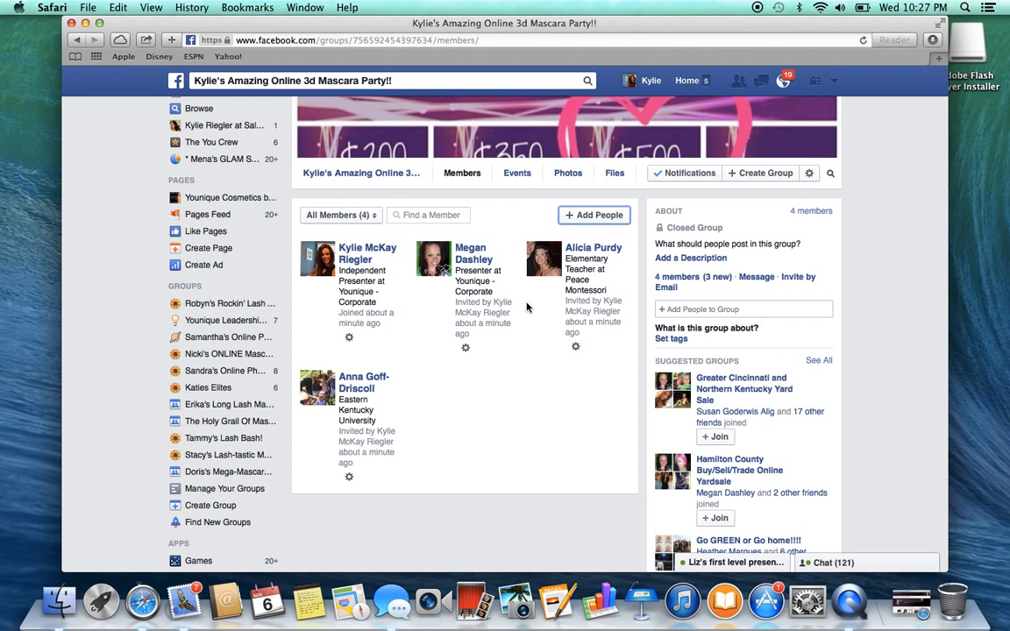
# Return to the group's main page and paste the copied Younique party link into the group description
pyautogui.click(361, 174)
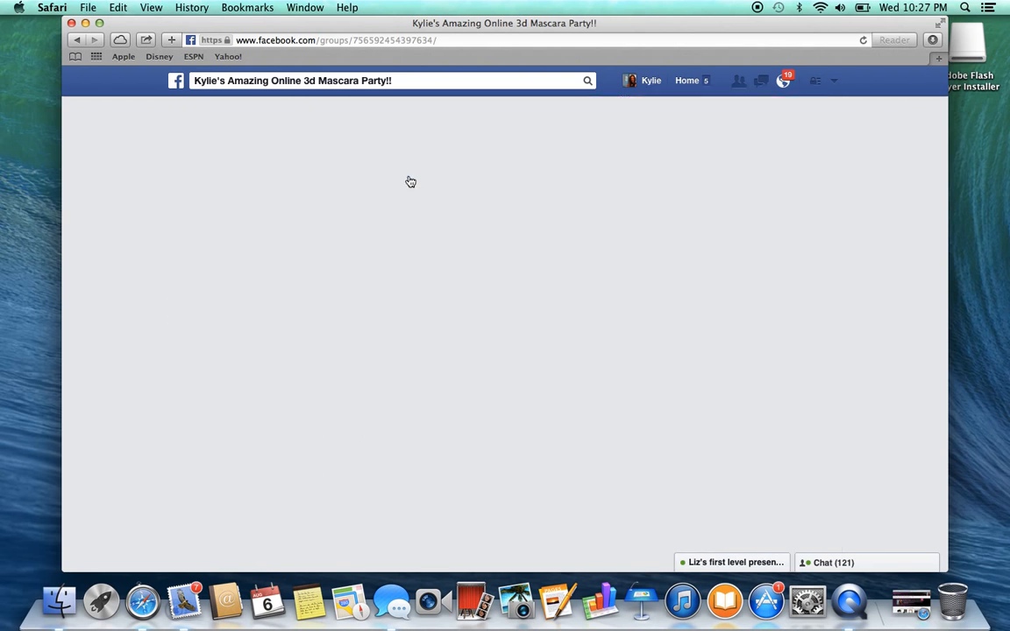
pyautogui.scroll(-2, 539, 320)
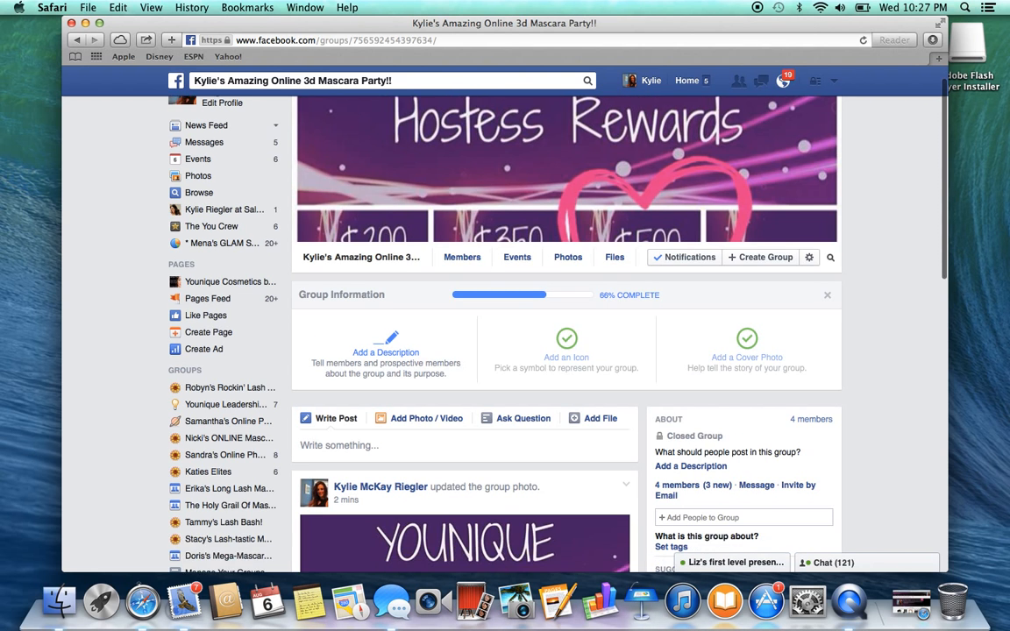
pyautogui.scroll(-3, 381, 176)
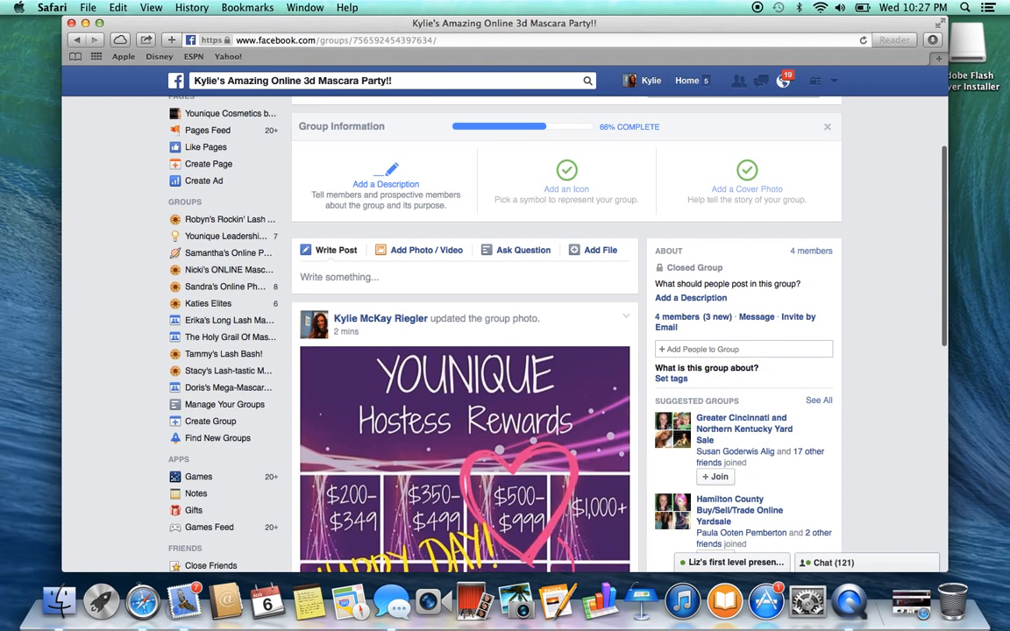
pyautogui.click(386, 178)
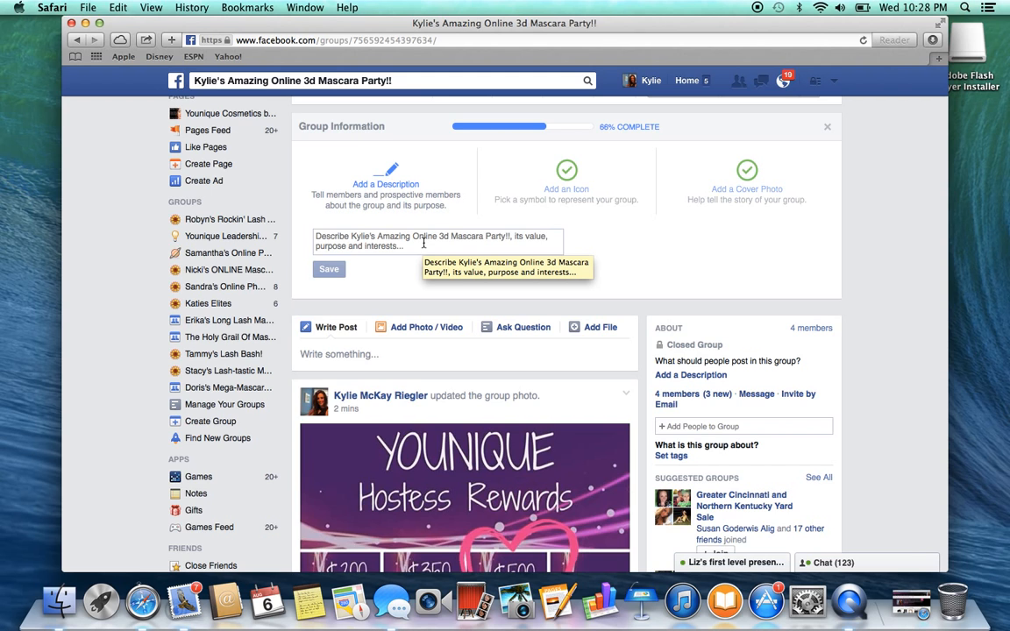
pyautogui.click(423, 243)
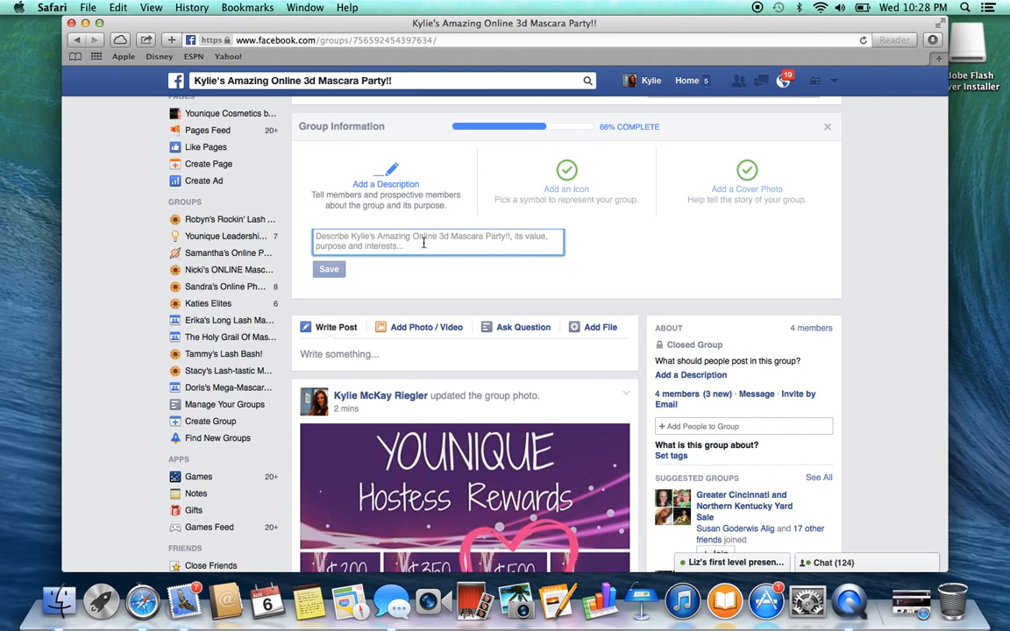
pyautogui.rightClick(423, 243)
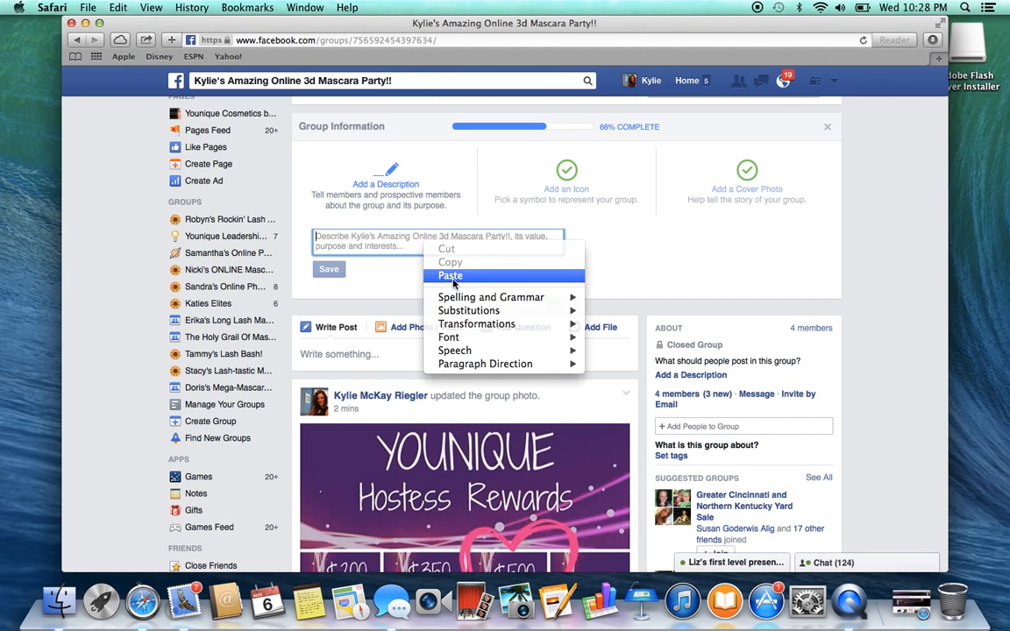
pyautogui.click(450, 276)
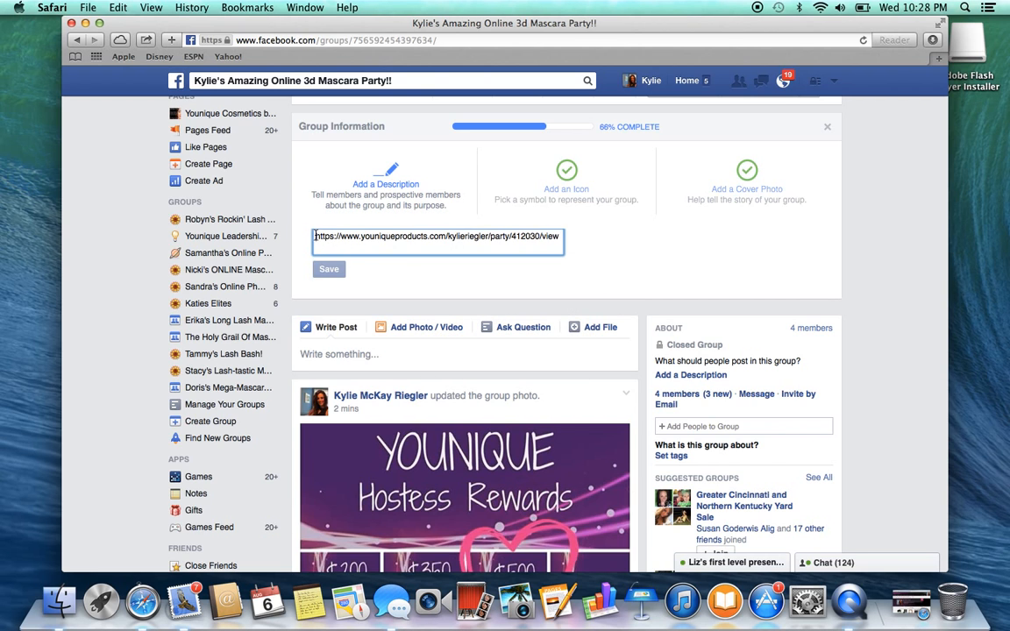
# Add a line above the party link in the group description reading "Welcome to my 100% online mascara party"
pyautogui.press('Return')
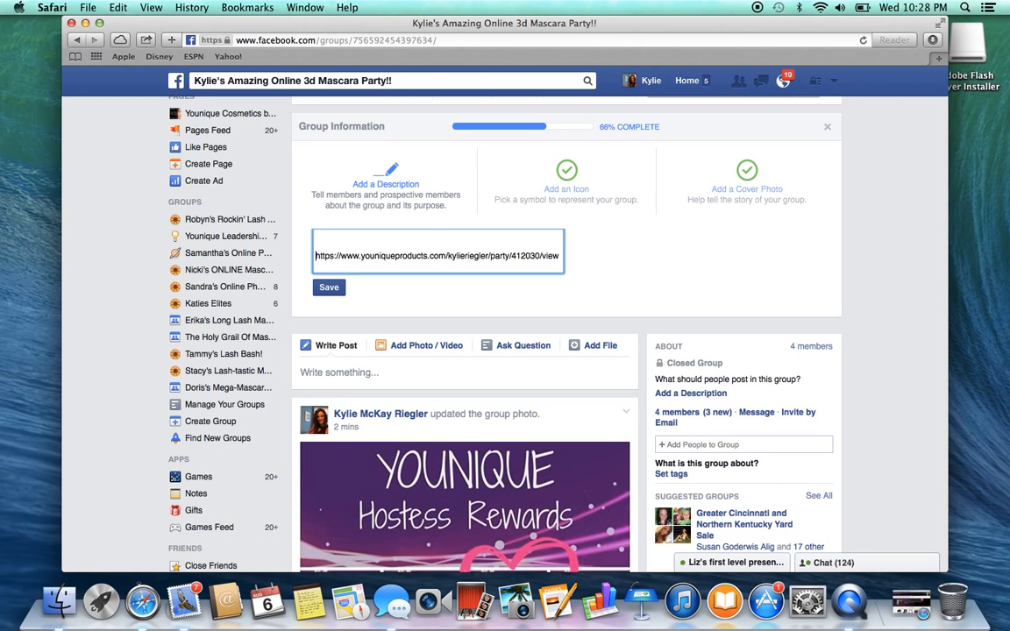
pyautogui.press('Up')
pyautogui.write('Welcome to my 100% online mas')
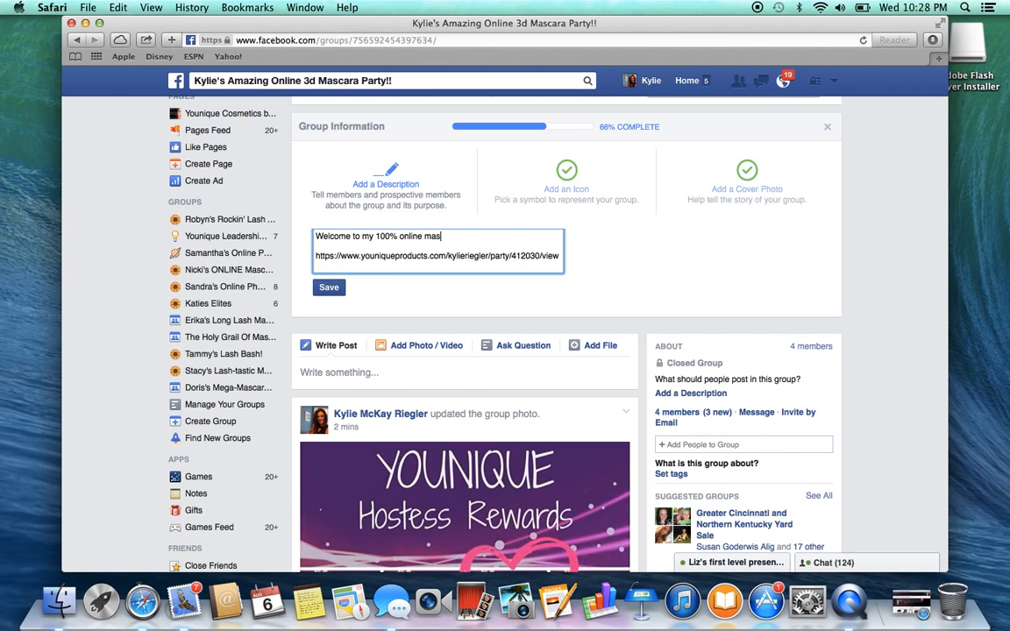
pyautogui.write('cara party!!! No need to leave th')
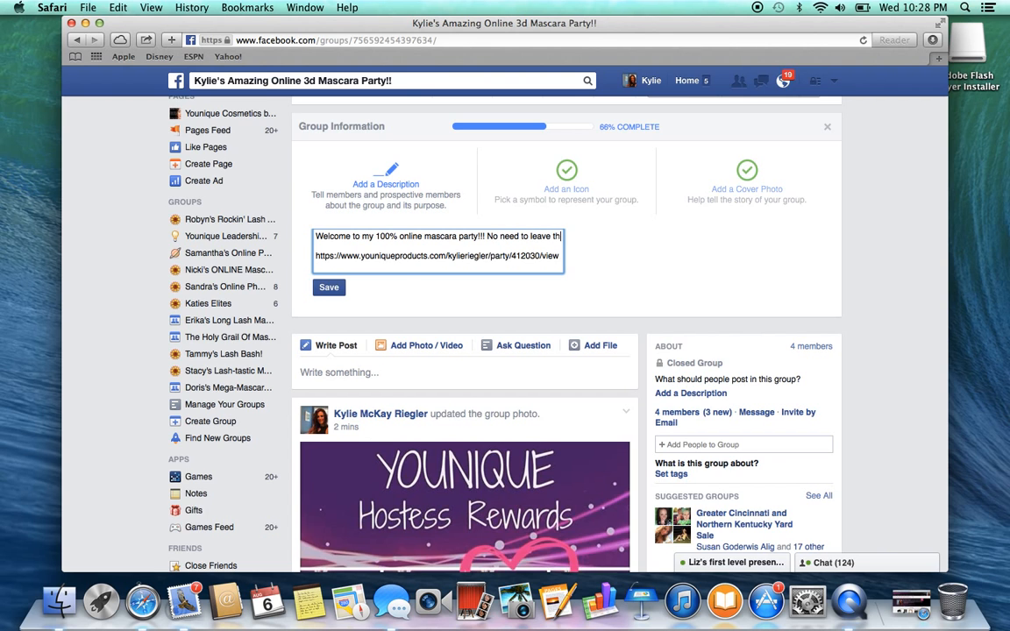
pyautogui.write('e house!')
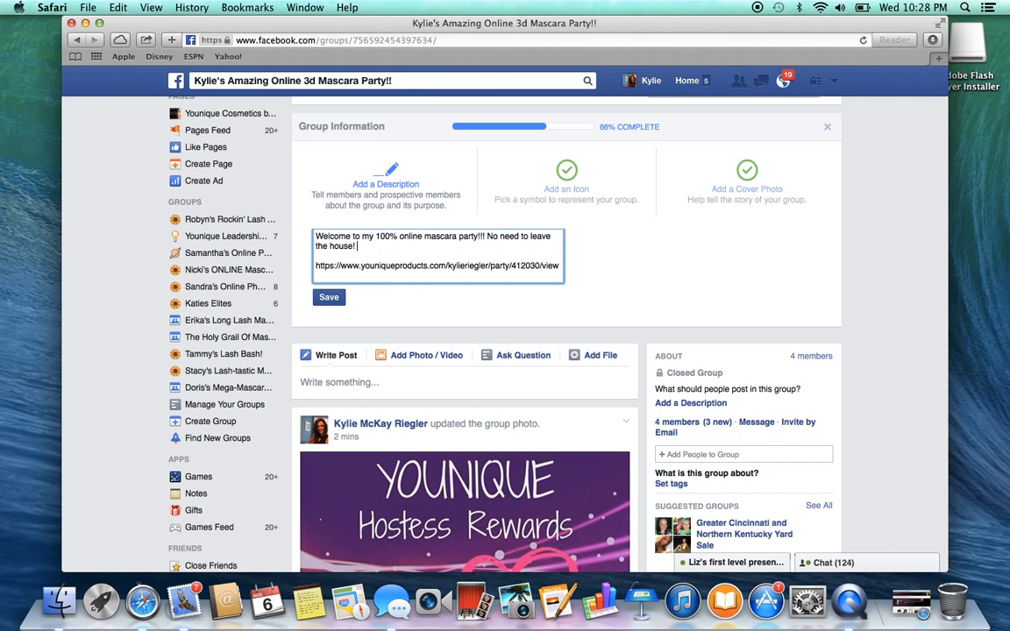
pyautogui.write(' Put on a pair of comfy jammies')
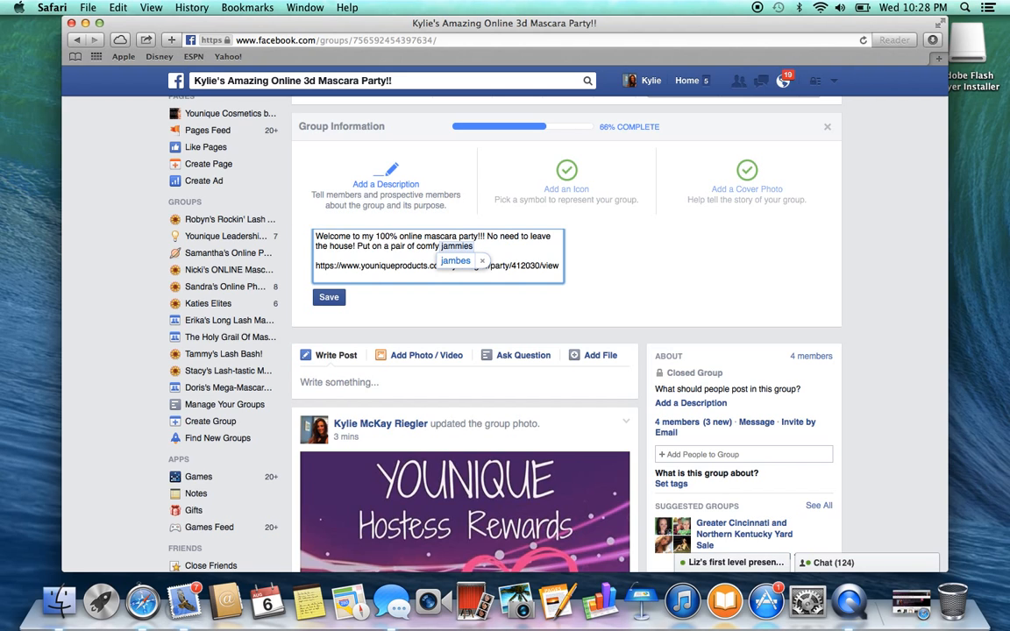
pyautogui.press('BackSpace')
pyautogui.press('BackSpace')
pyautogui.press('BackSpace')
pyautogui.press('BackSpace')
pyautogui.write('bes,')
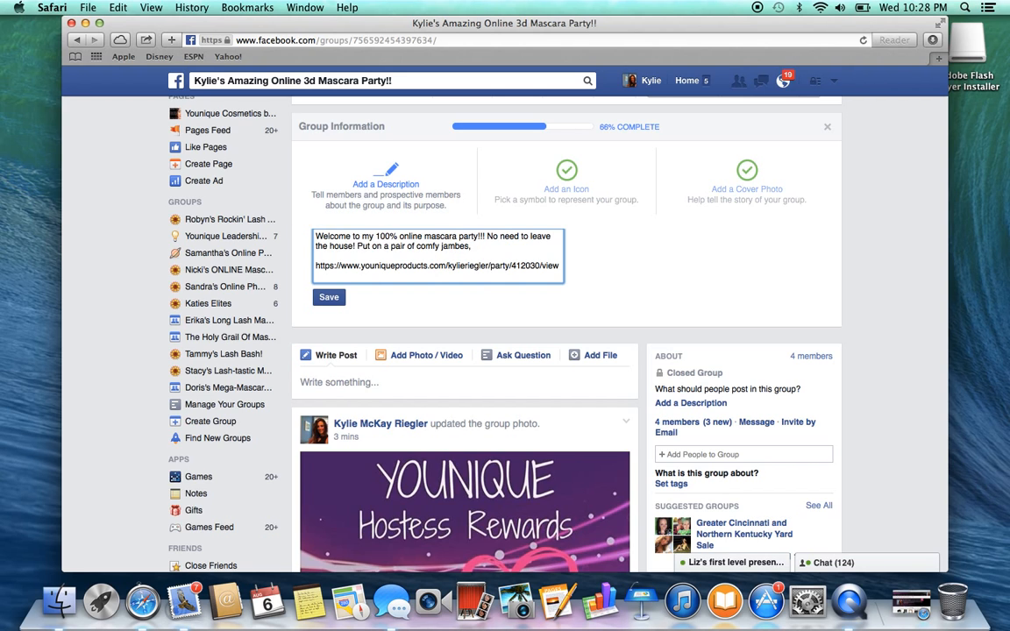
# Correct the autocorrected word after "comfy" in the description so it reads "jammies"
pyautogui.press('BackSpace')
pyautogui.press('BackSpace')
pyautogui.press('BackSpace')
pyautogui.press('BackSpace')
pyautogui.press('BackSpace')
pyautogui.write('mies')
pyautogui.press('BackSpace')
pyautogui.press('BackSpace')
pyautogui.press('BackSpace')
pyautogui.press('BackSpace')
pyautogui.write('mies')
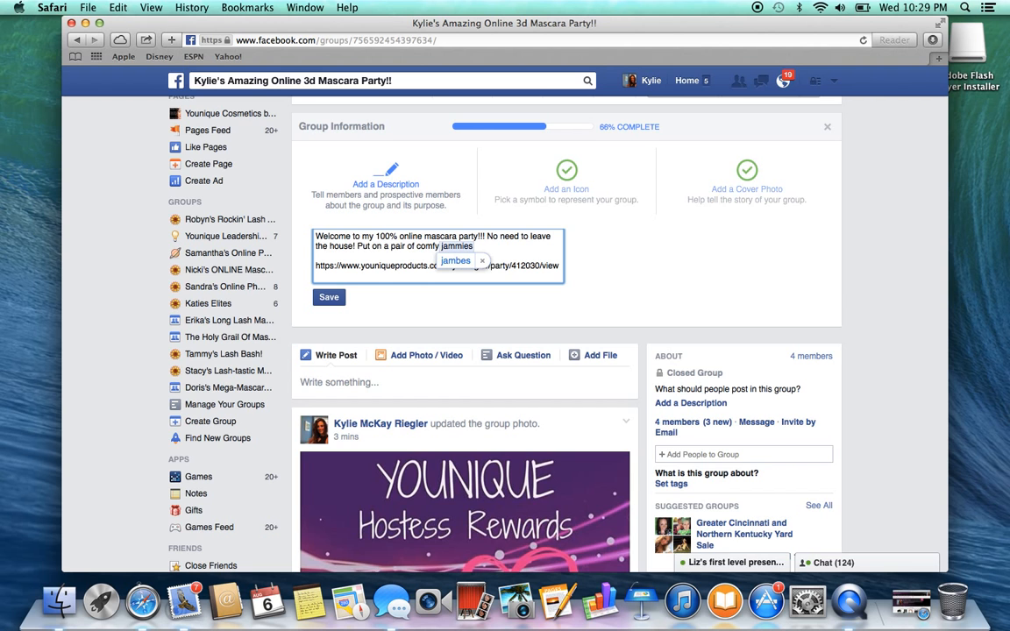
pyautogui.scroll(3, 474, 386)
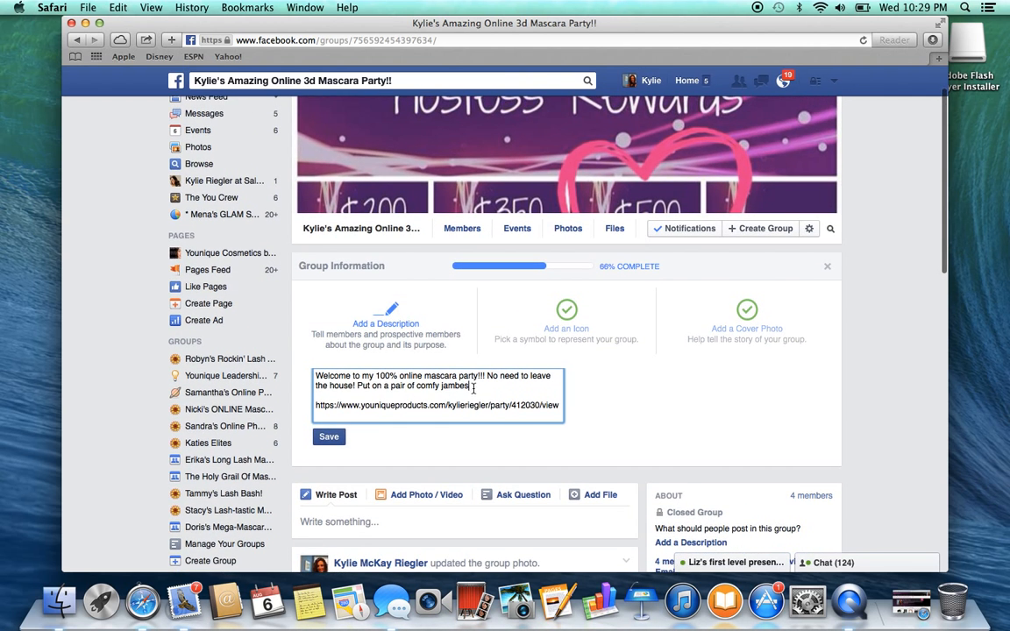
pyautogui.press('BackSpace')
pyautogui.press('BackSpace')
pyautogui.press('BackSpace')
pyautogui.press('BackSpace')
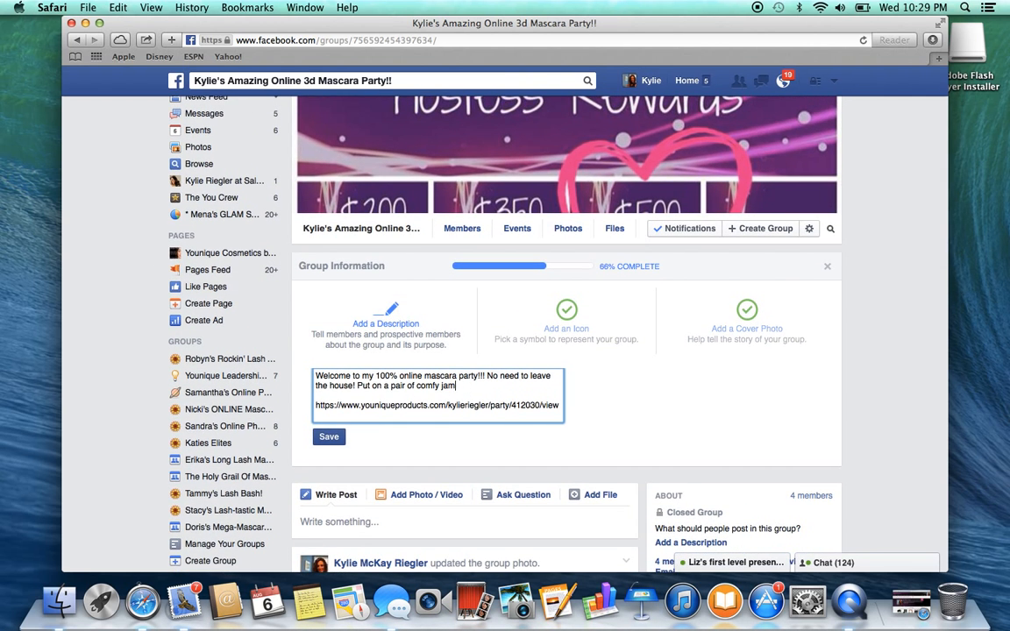
pyautogui.write('mies, grab a glass of wi')
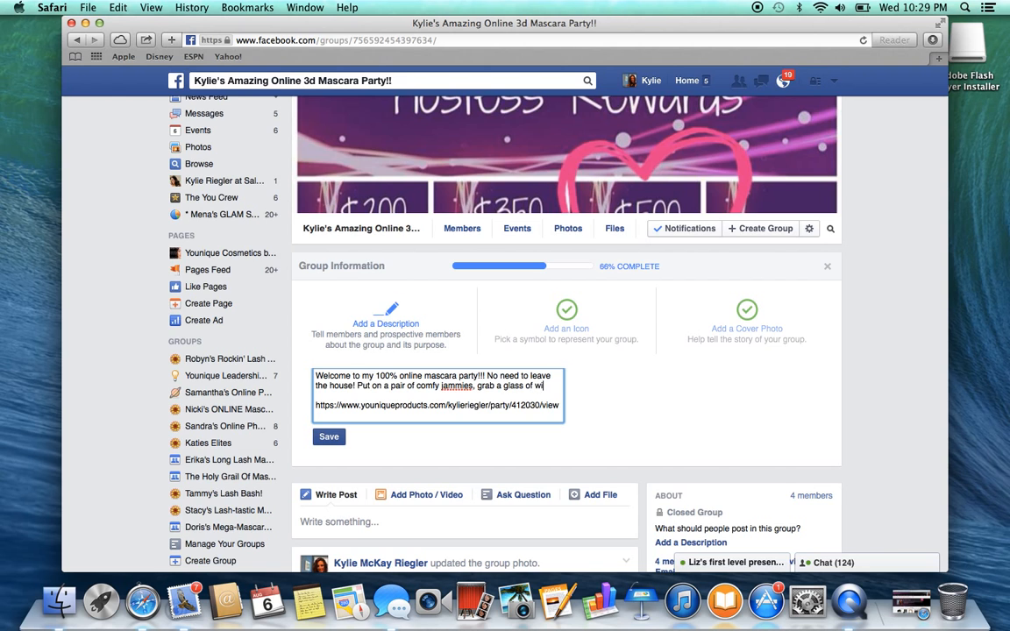
pyautogui.write('ne, and ')
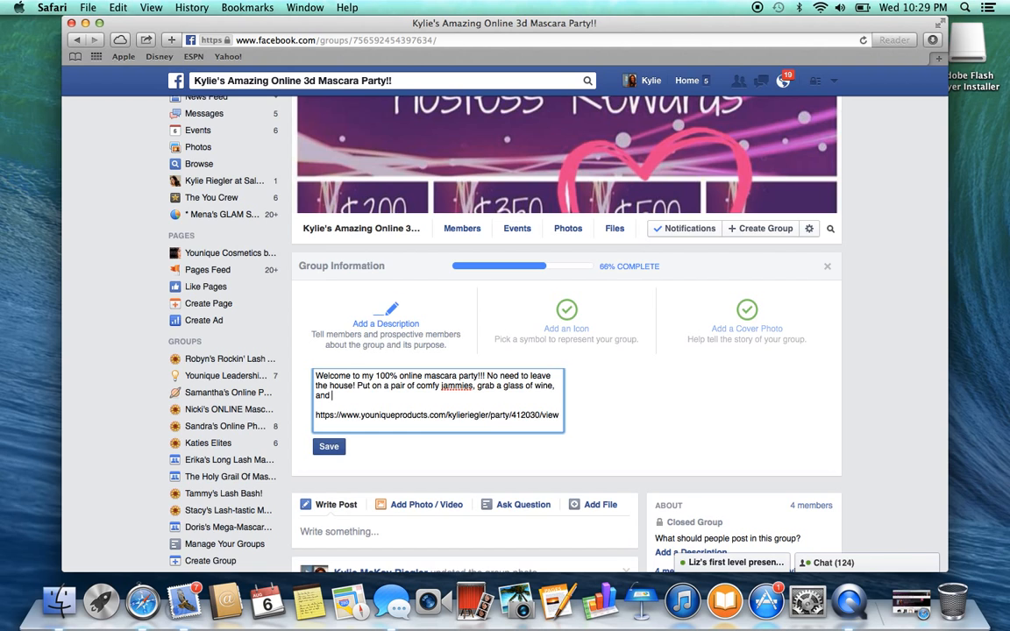
pyautogui.write('check out all Younique has t')
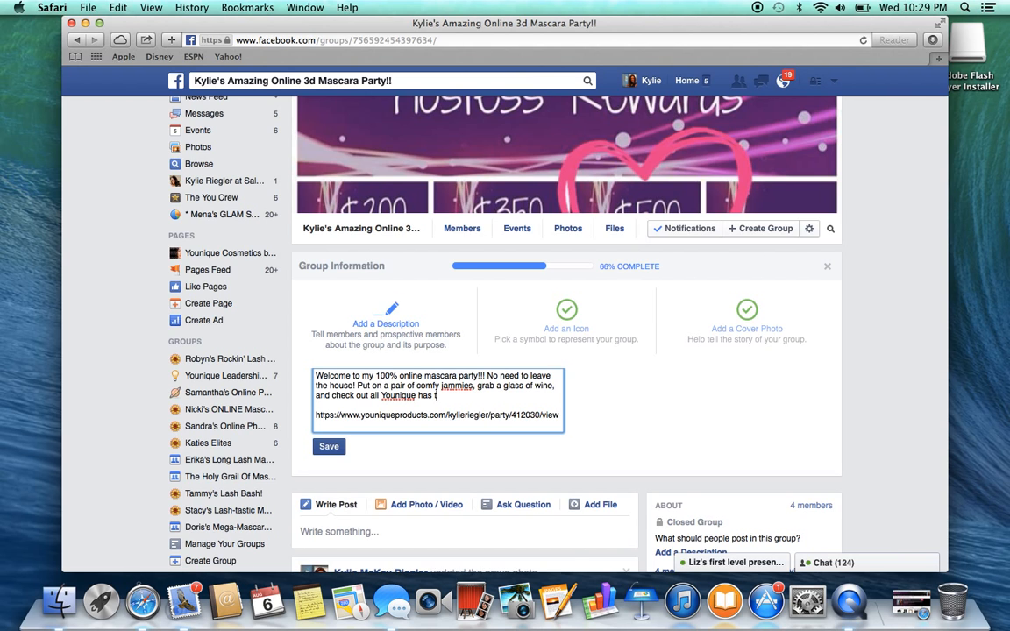
pyautogui.write("o offer! Let's get glam, ladies!")
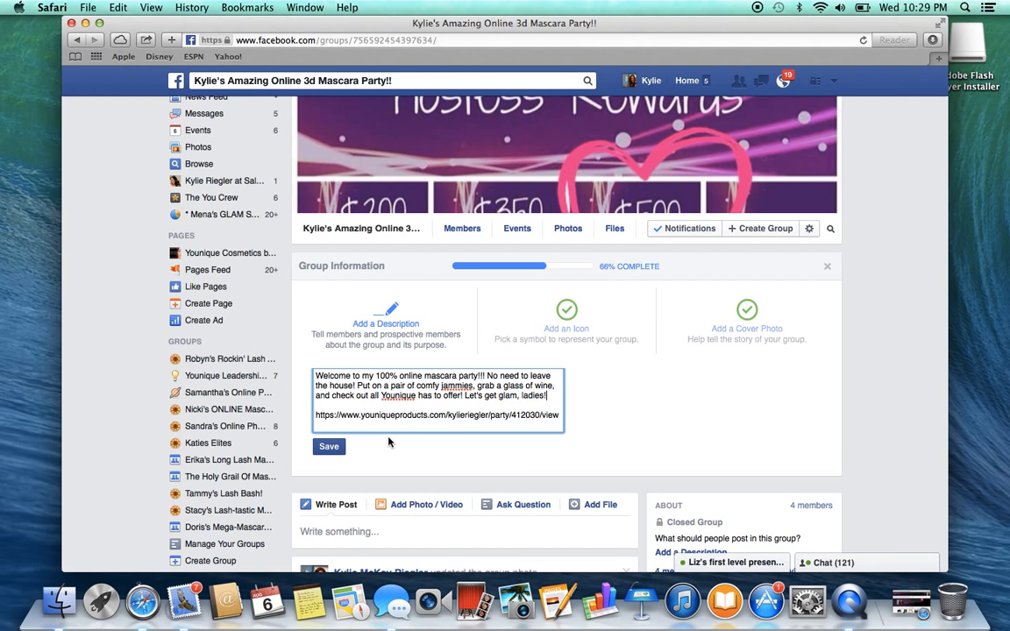
# Complete the description with ", grab a glass of wine, and check out all Younique has to offer! Let's get glam, ladies!" and save it
pyautogui.click(333, 449)
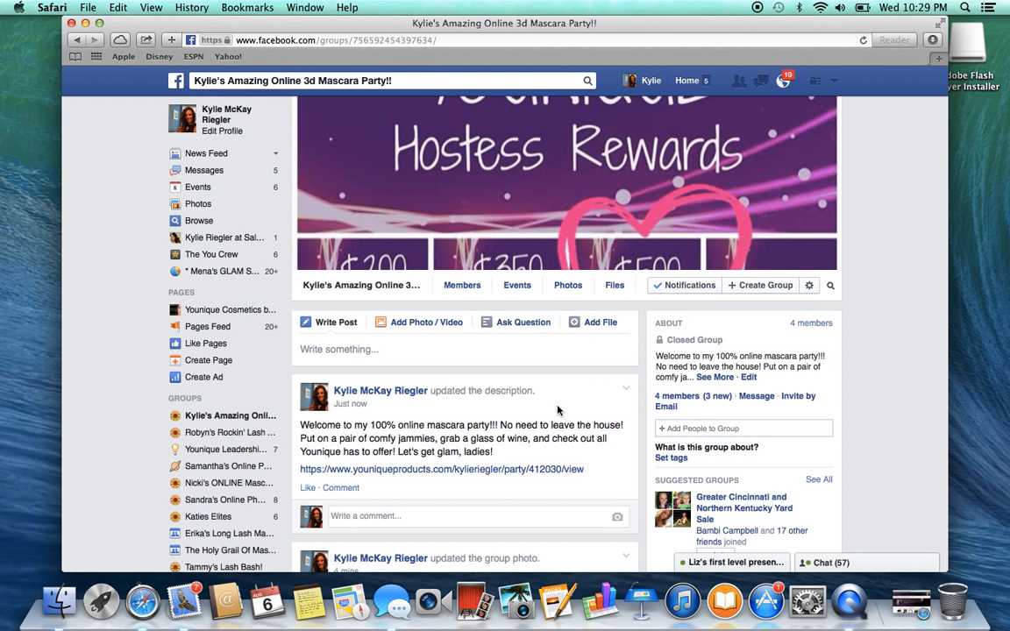
pyautogui.scroll(-3, 557, 410)
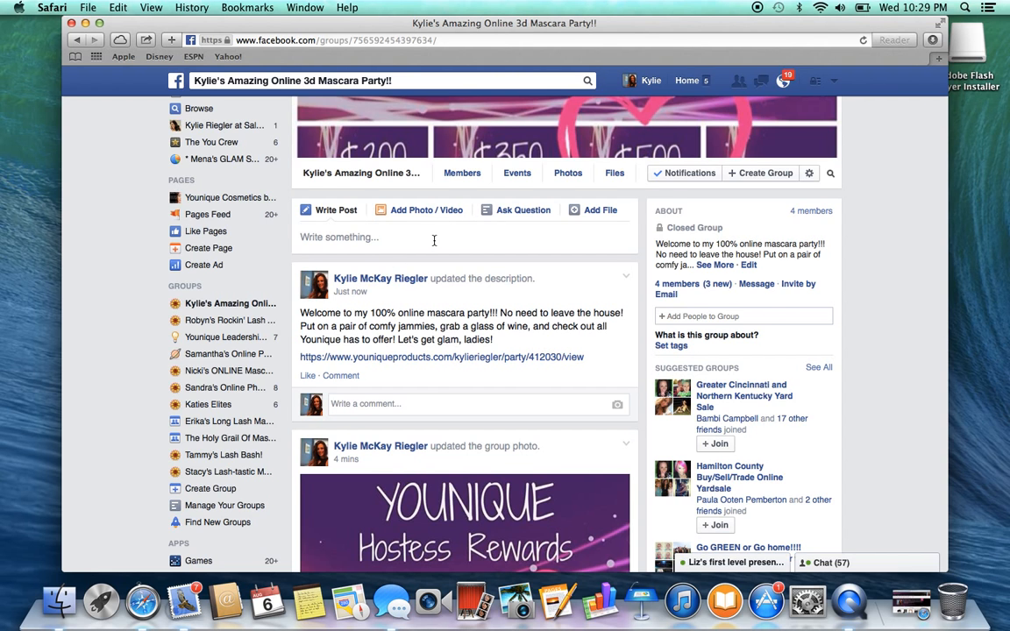
pyautogui.scroll(1, 390, 217)
pyautogui.scroll(1, 462, 230)
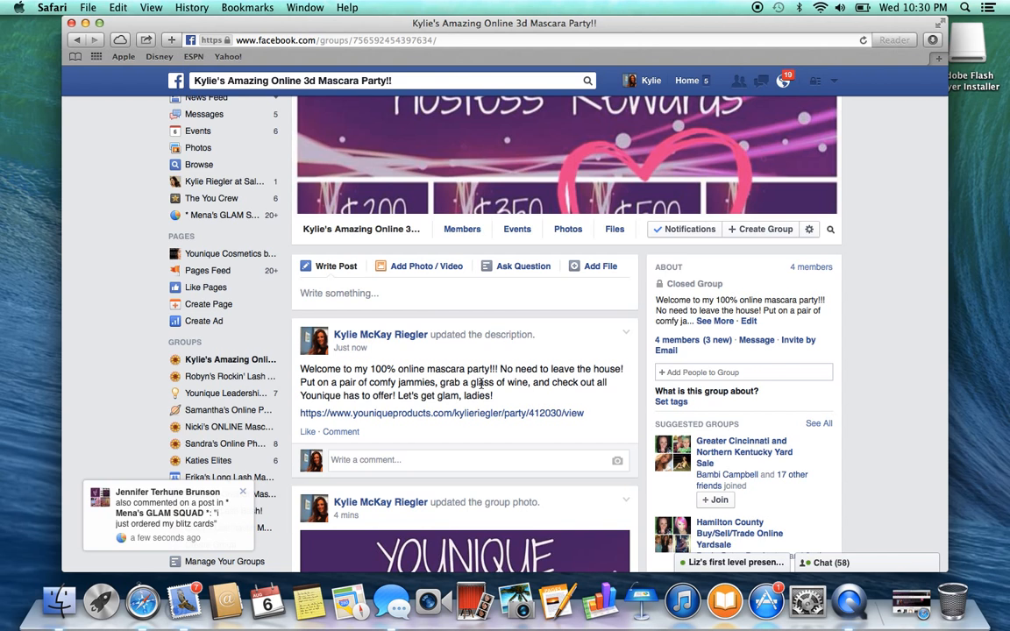
pyautogui.click(350, 294)
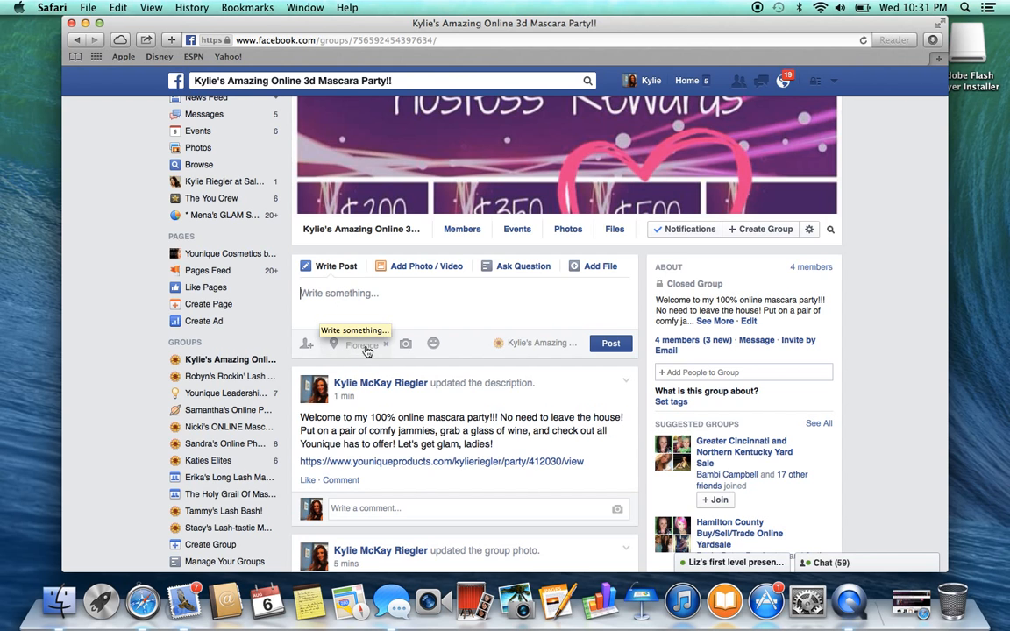
pyautogui.click(408, 344)
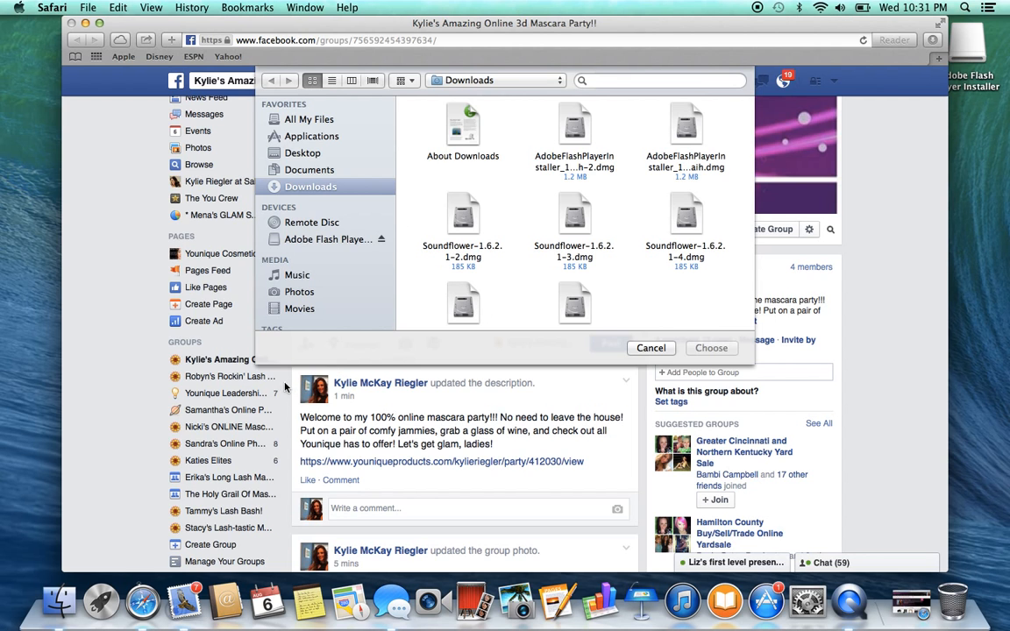
pyautogui.click(637, 352)
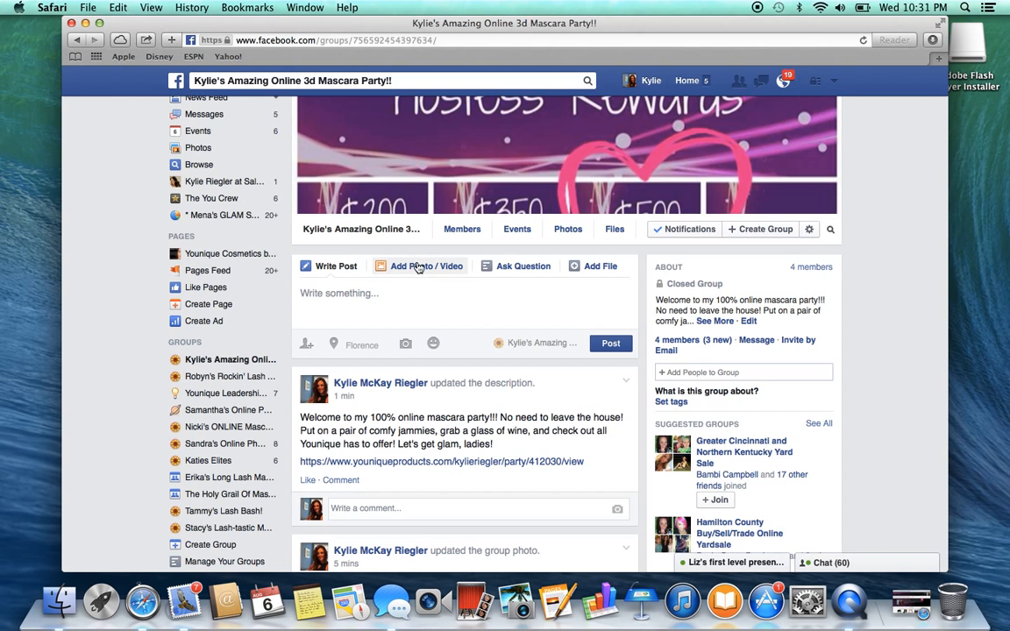
pyautogui.click(419, 269)
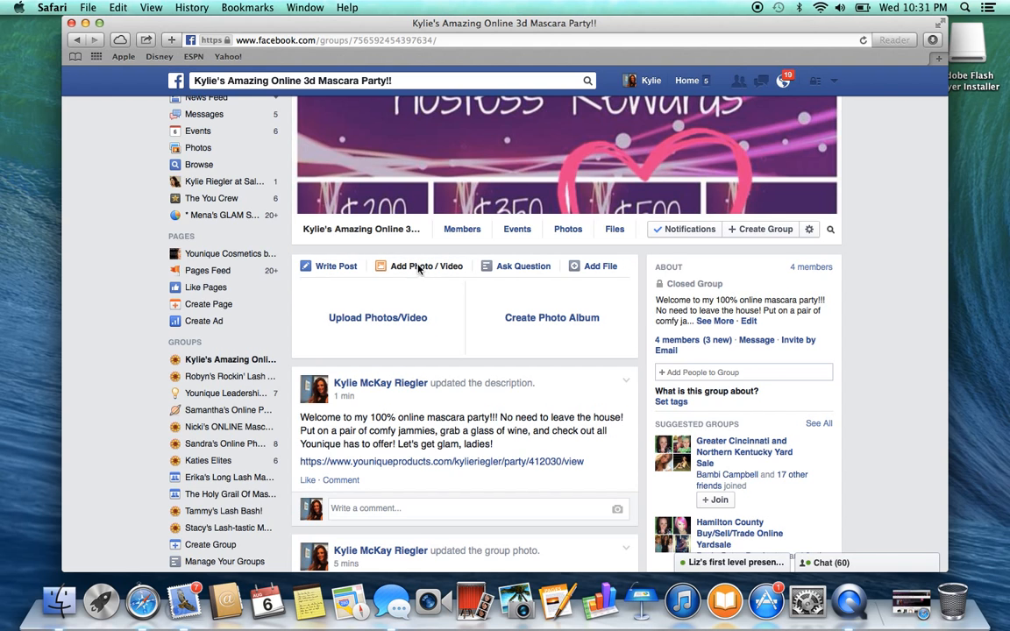
pyautogui.click(397, 320)
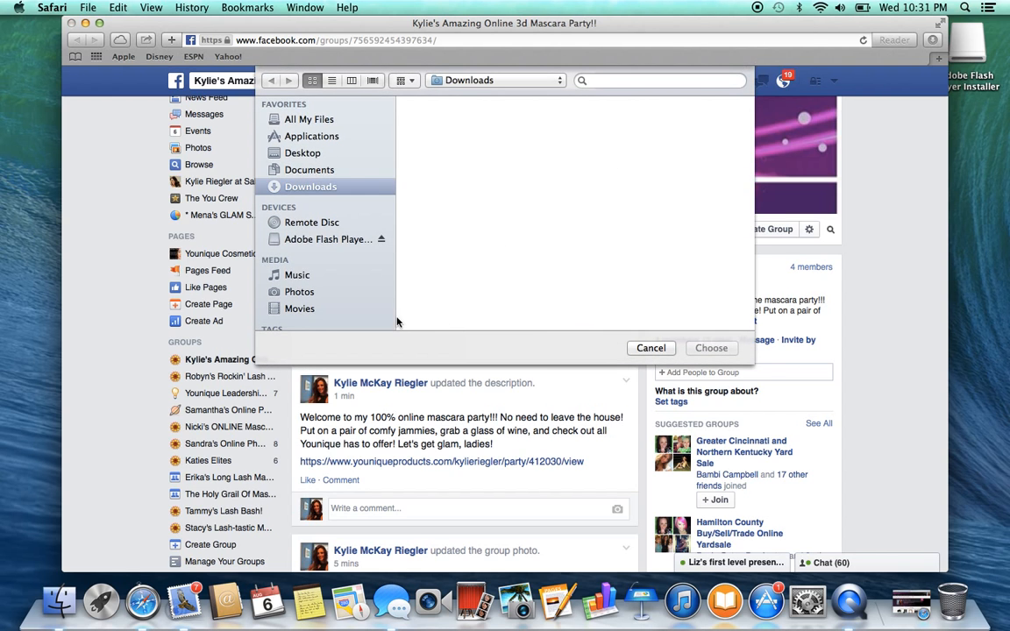
pyautogui.click(302, 292)
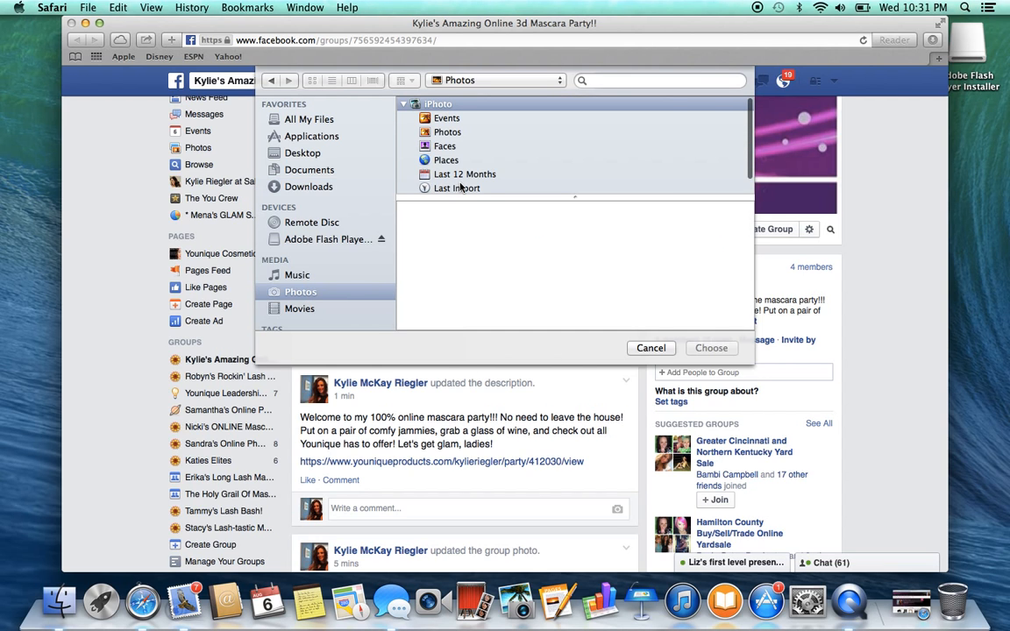
pyautogui.click(457, 174)
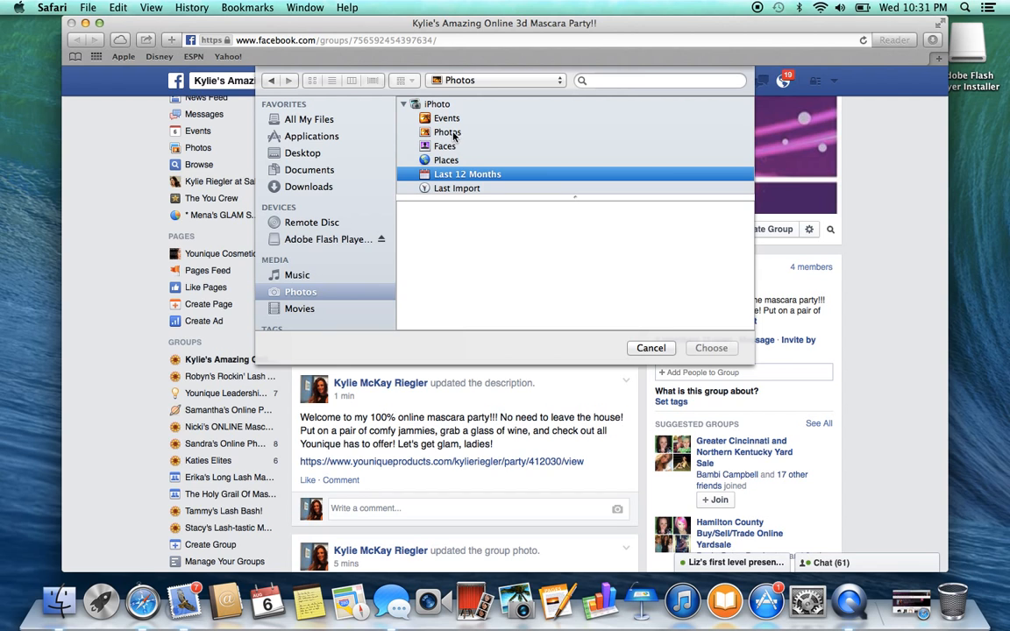
pyautogui.click(412, 131)
pyautogui.click(645, 350)
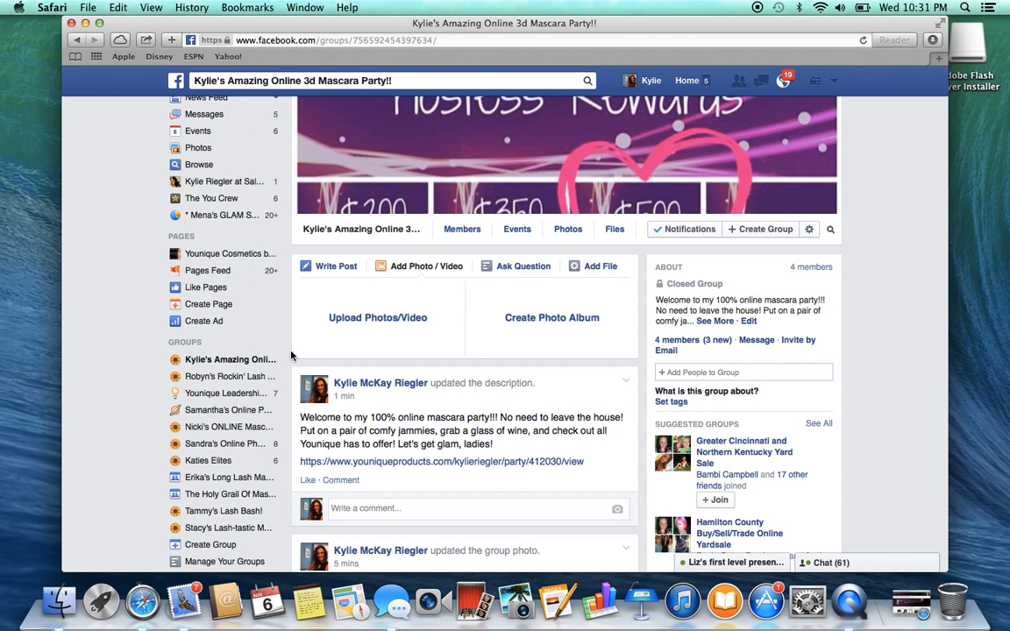
# Write a new group post containing the copied Younique party link with its preview, and publish it
pyautogui.click(344, 269)
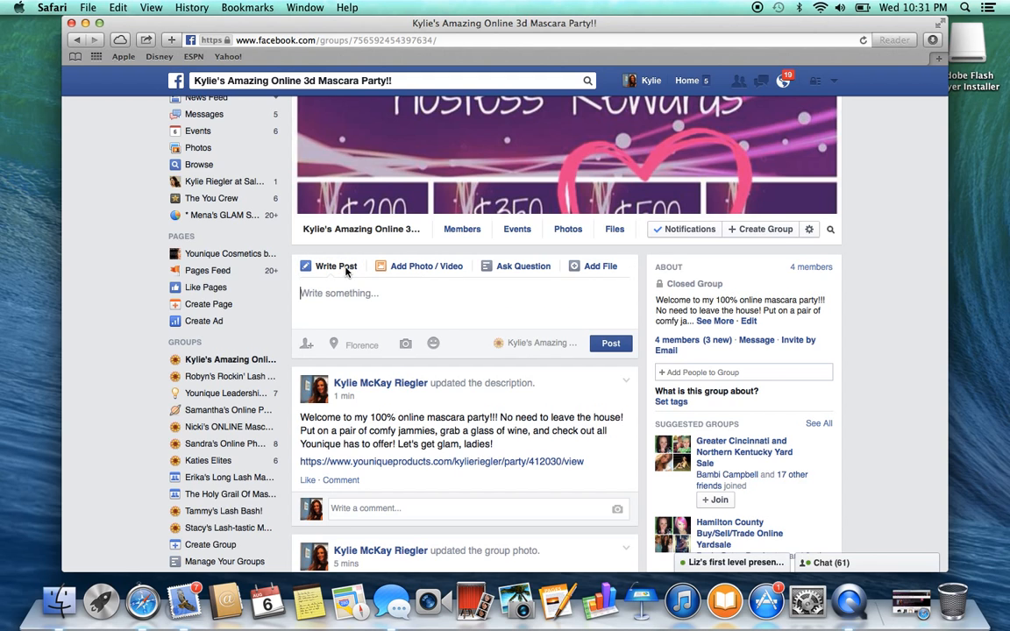
pyautogui.rightClick(371, 305)
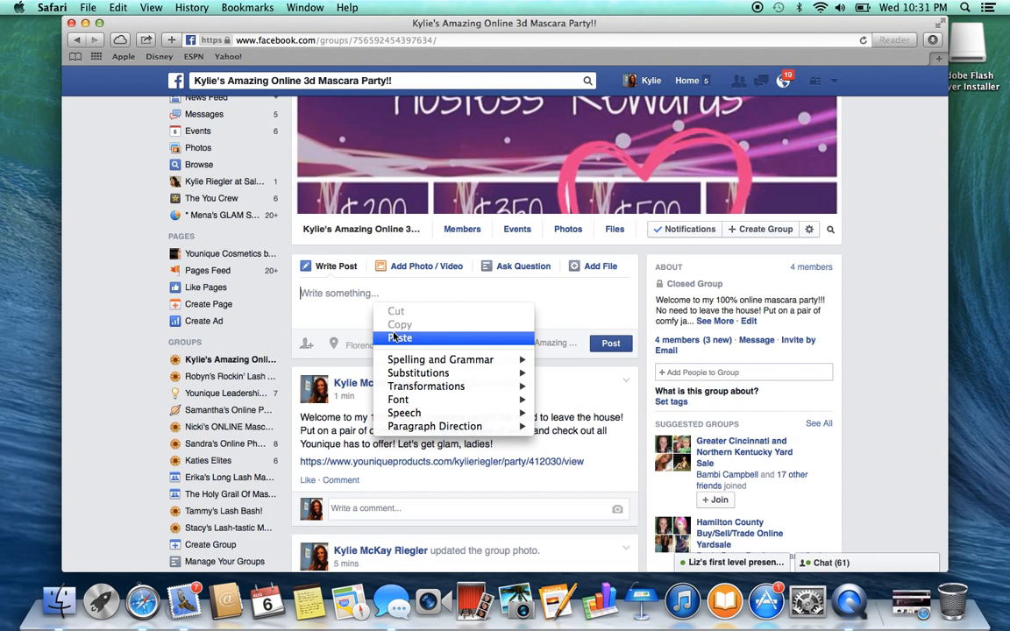
pyautogui.click(394, 336)
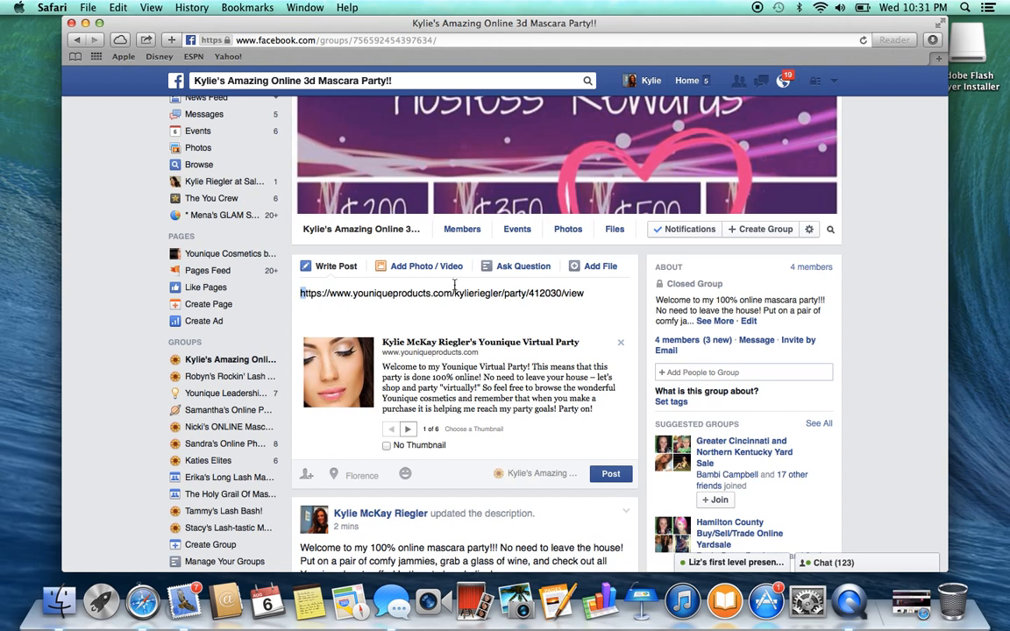
pyautogui.moveTo(299, 293); pyautogui.dragTo(554, 295)
pyautogui.click(553, 295)
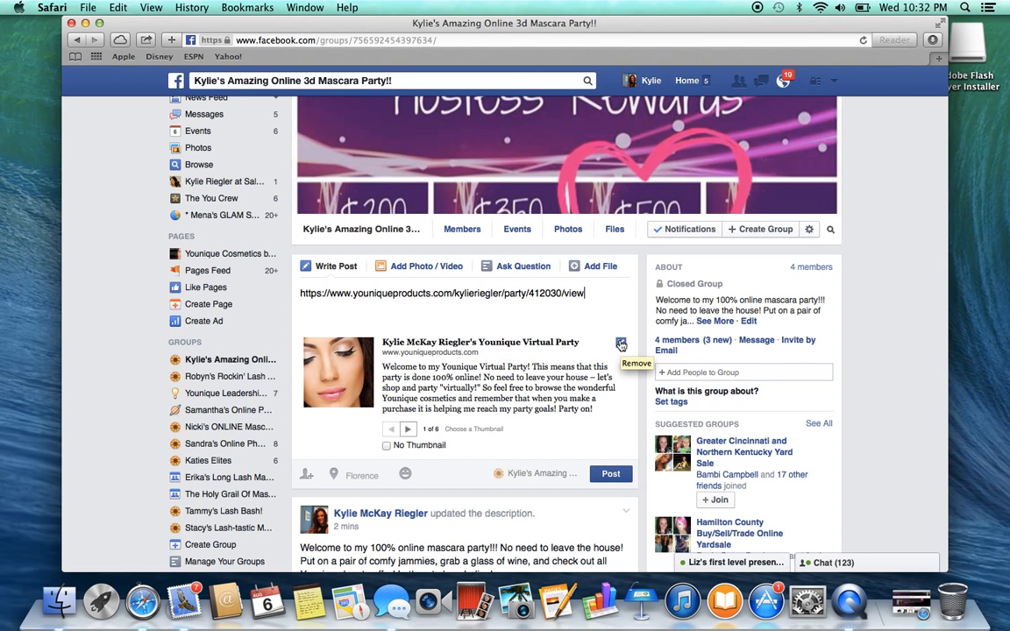
pyautogui.click(611, 474)
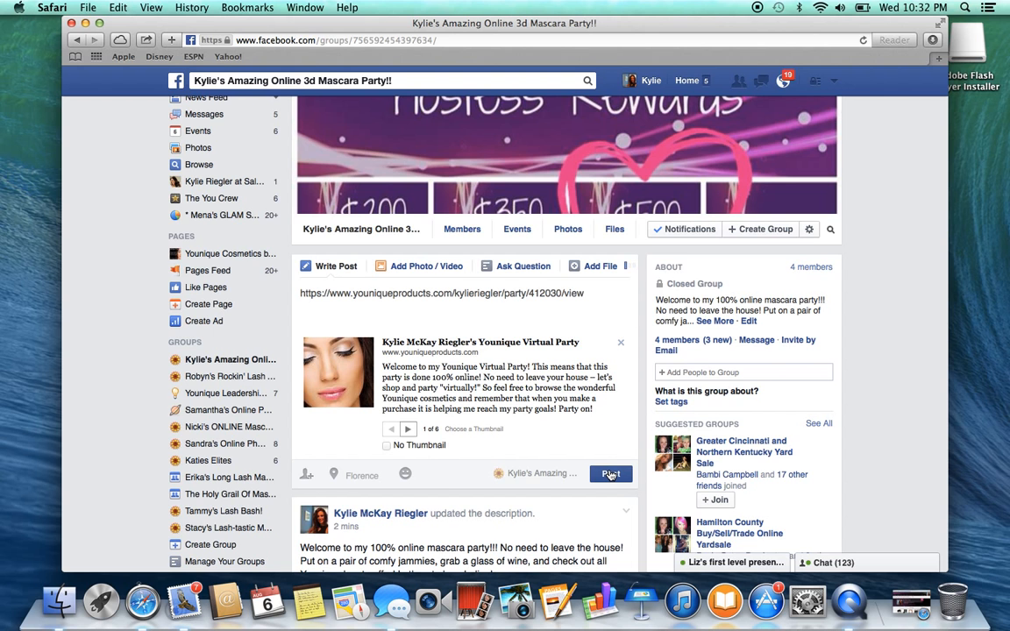